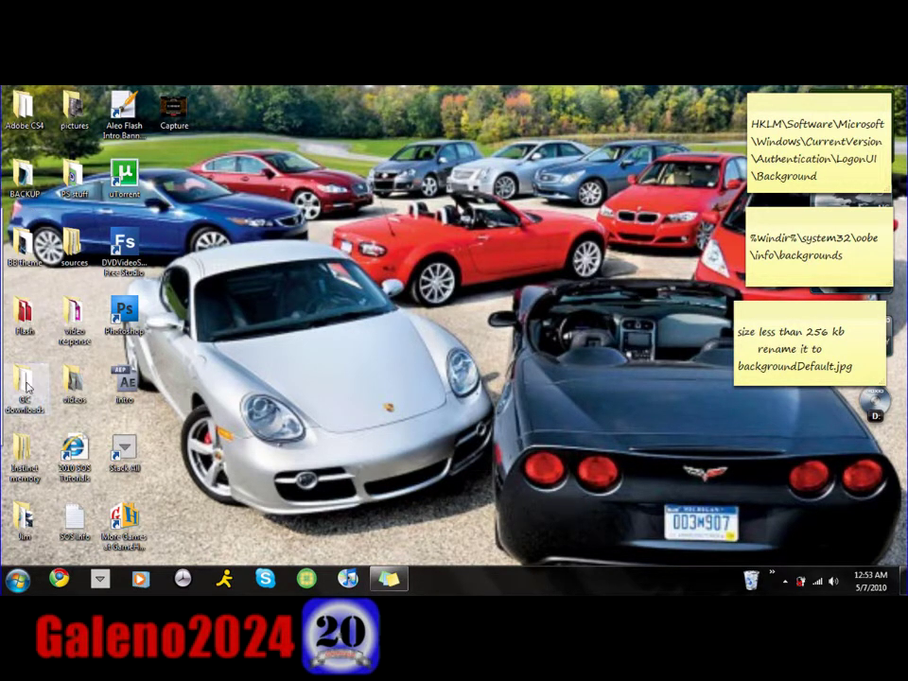
Step: Preview images 4 back to 1 in the PS stuff folder, then close the preview and folder
double_click(70, 177)
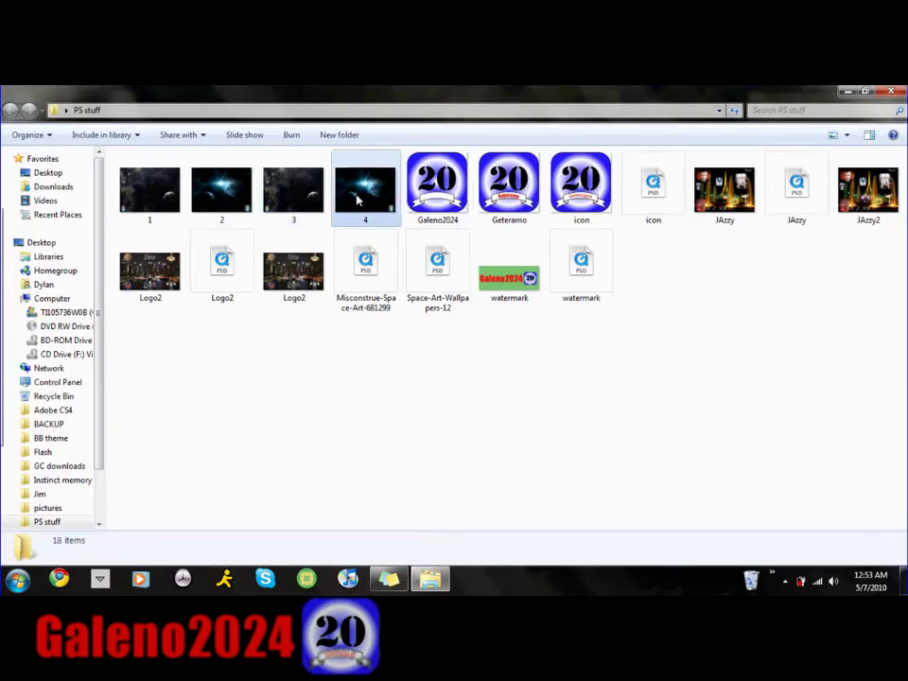
double_click(357, 199)
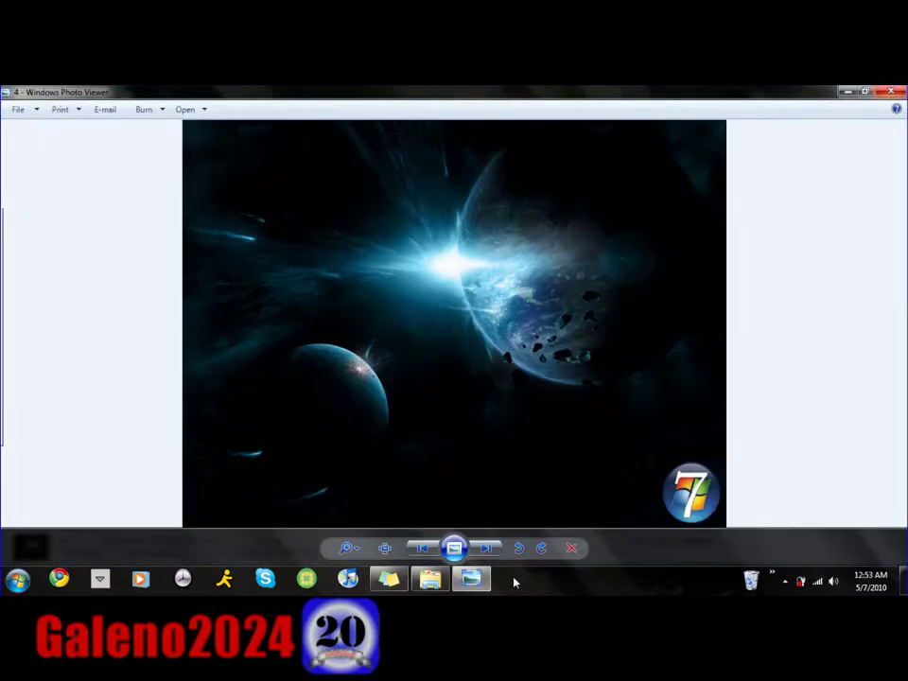
left_click(421, 550)
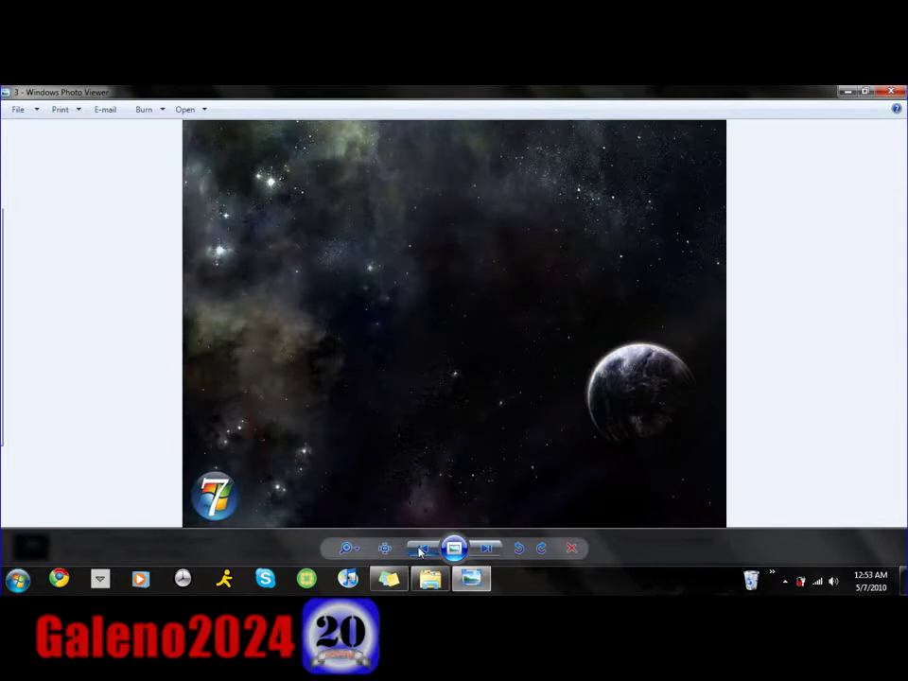
left_click(421, 550)
left_click(422, 550)
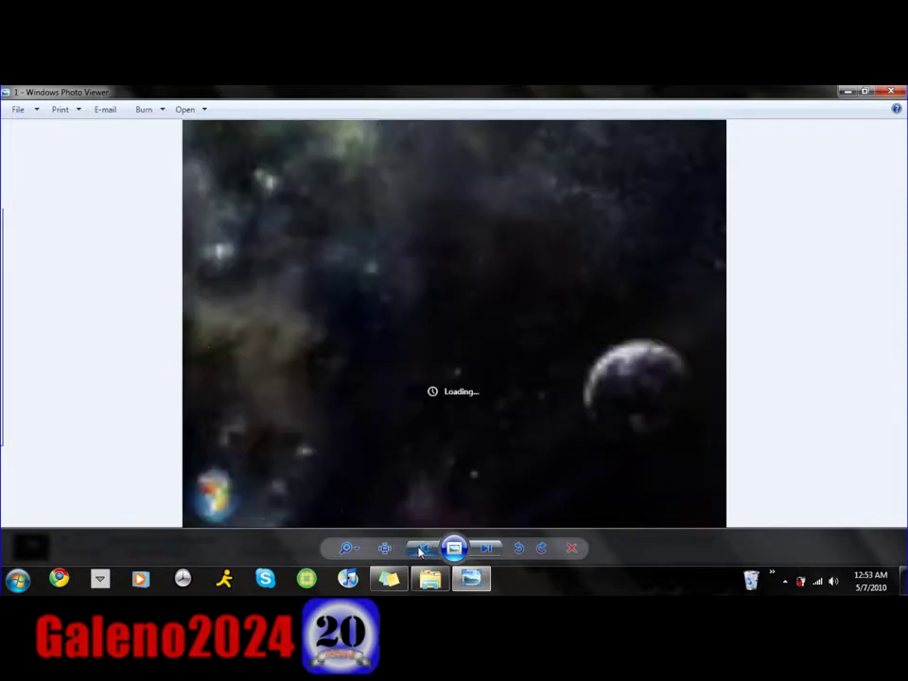
left_click(891, 96)
left_click(892, 95)
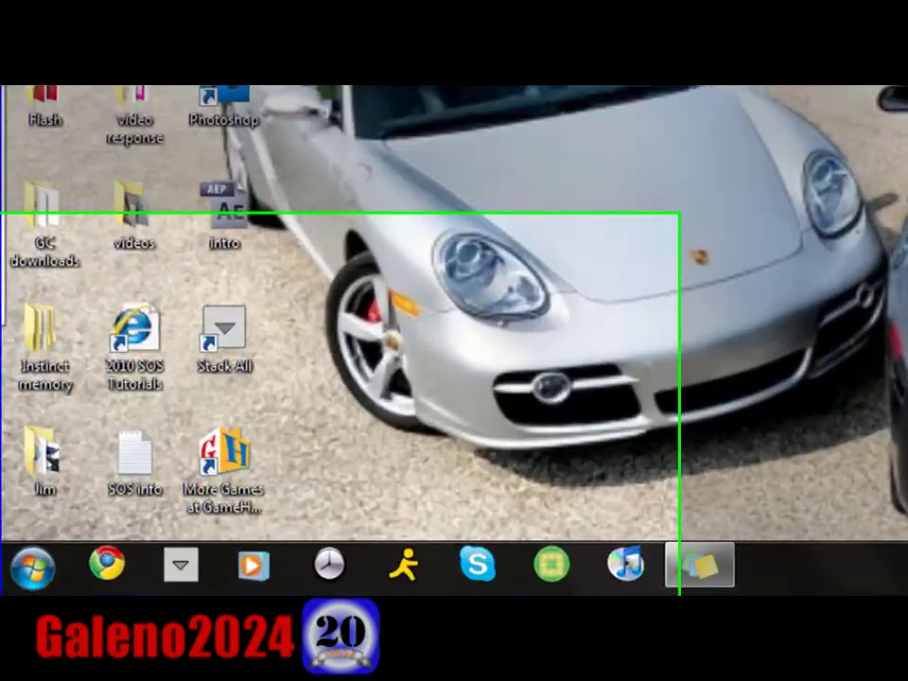
Step: Launch regedit from the Run box
key("super+r")
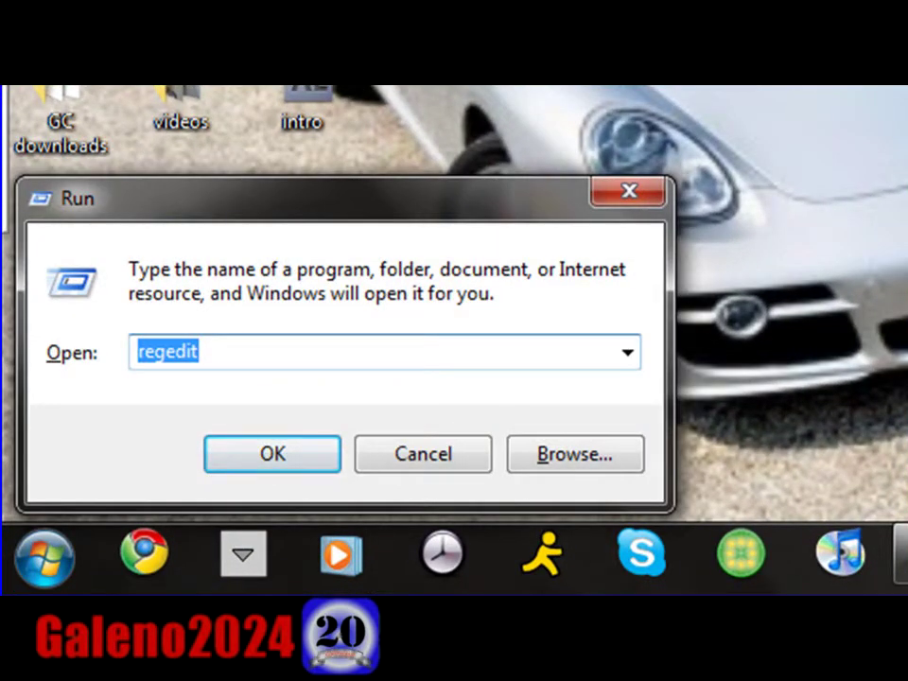
key("BackSpace")
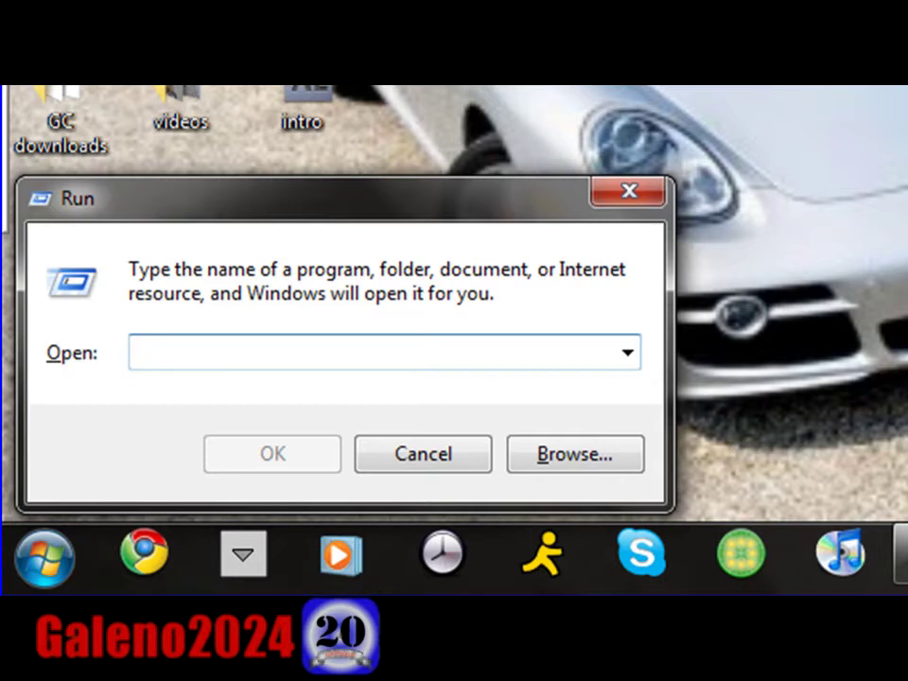
type("rege")
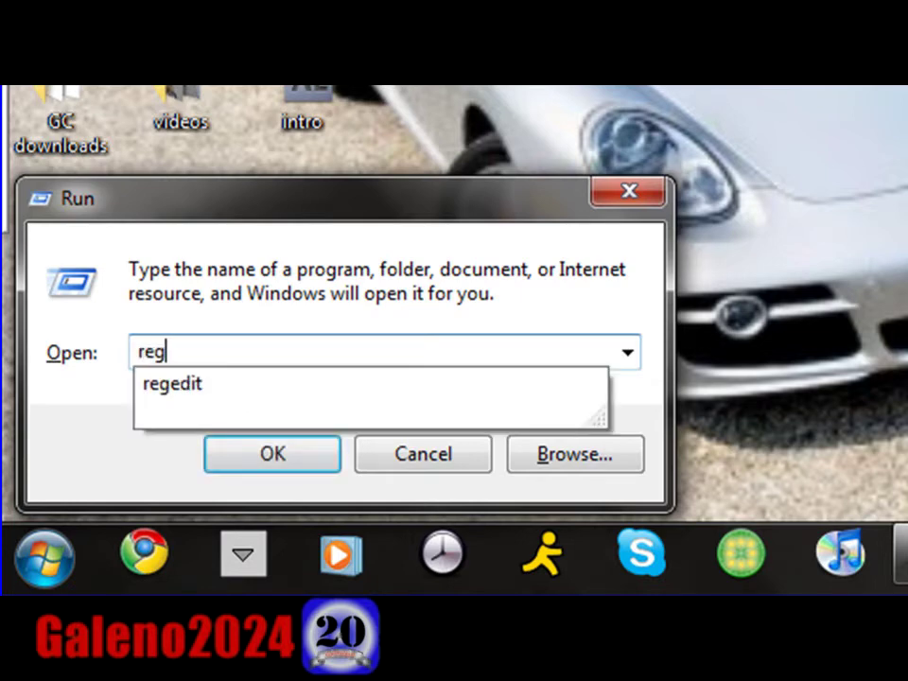
type("dit")
key("Return")
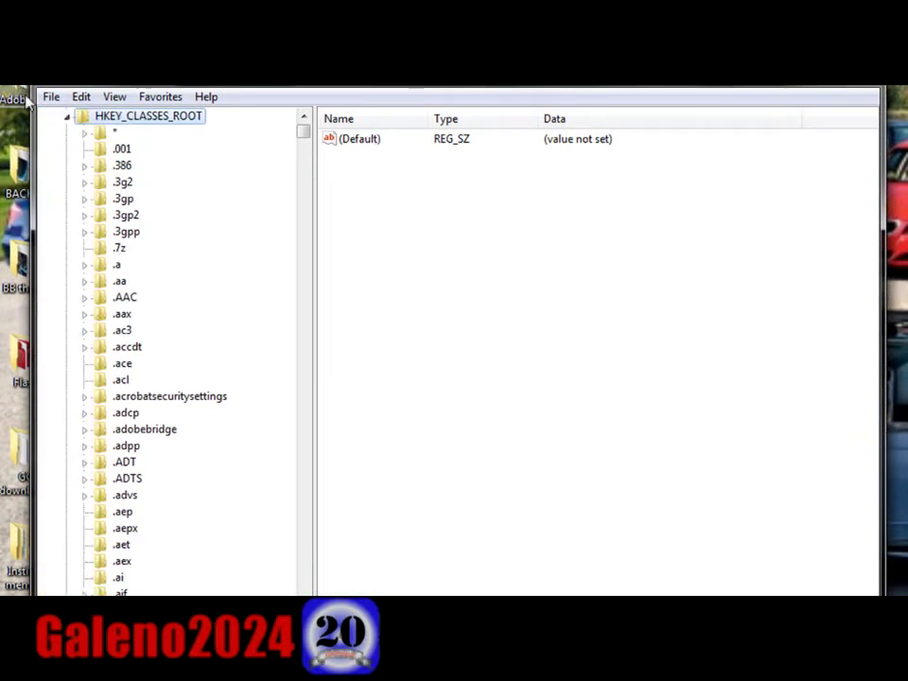
Step: Collapse HKEY_CLASSES_ROOT so all top-level hives show in the key tree
left_click(67, 116)
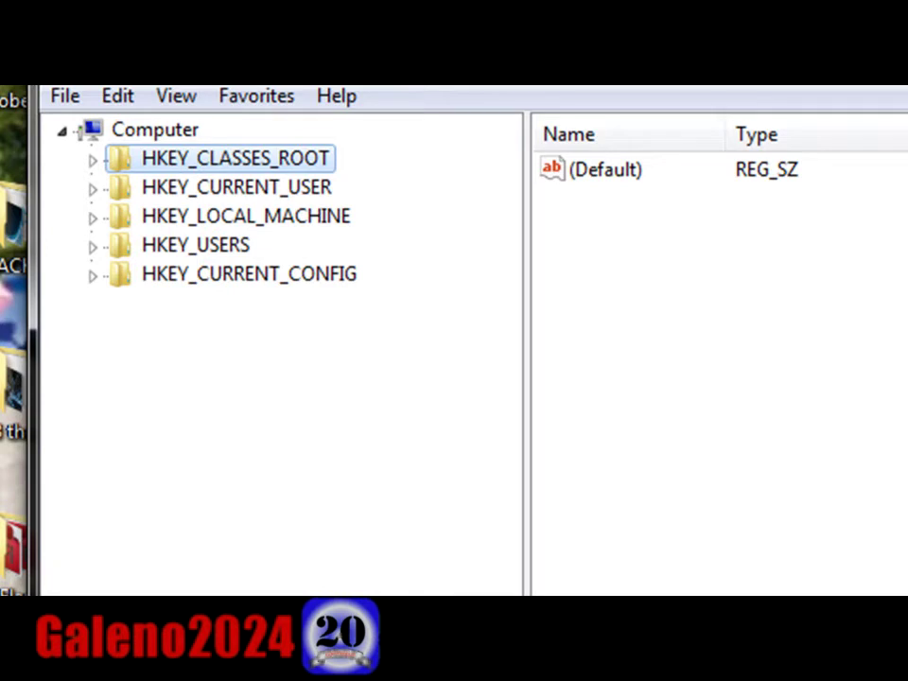
left_click(883, 289)
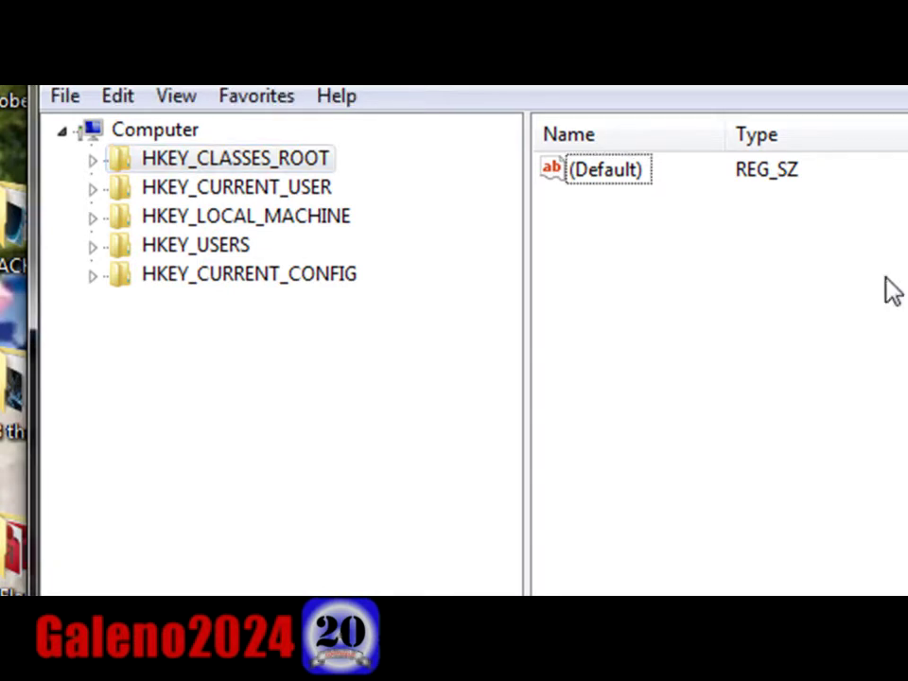
left_click(411, 384)
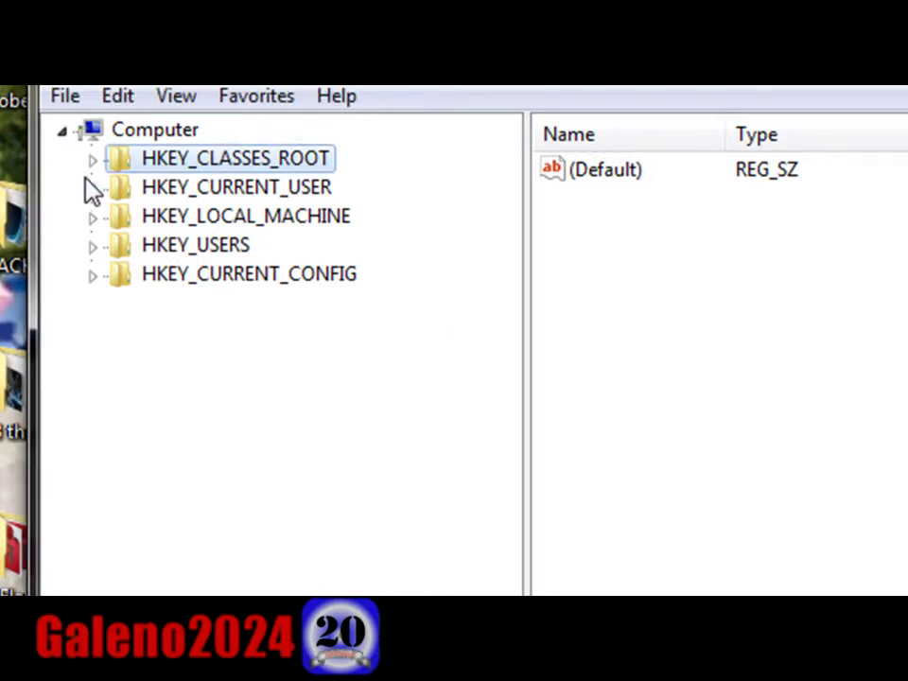
Step: Select the top-level hives in turn, then expand HKEY_LOCAL_MACHINE
left_click(296, 217)
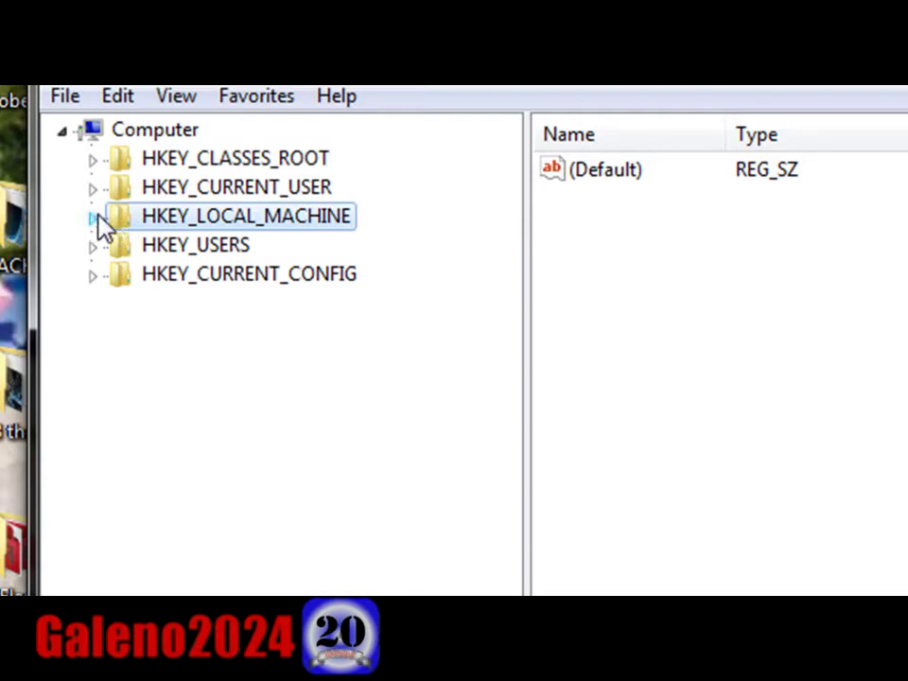
left_click(227, 235)
left_click(243, 160)
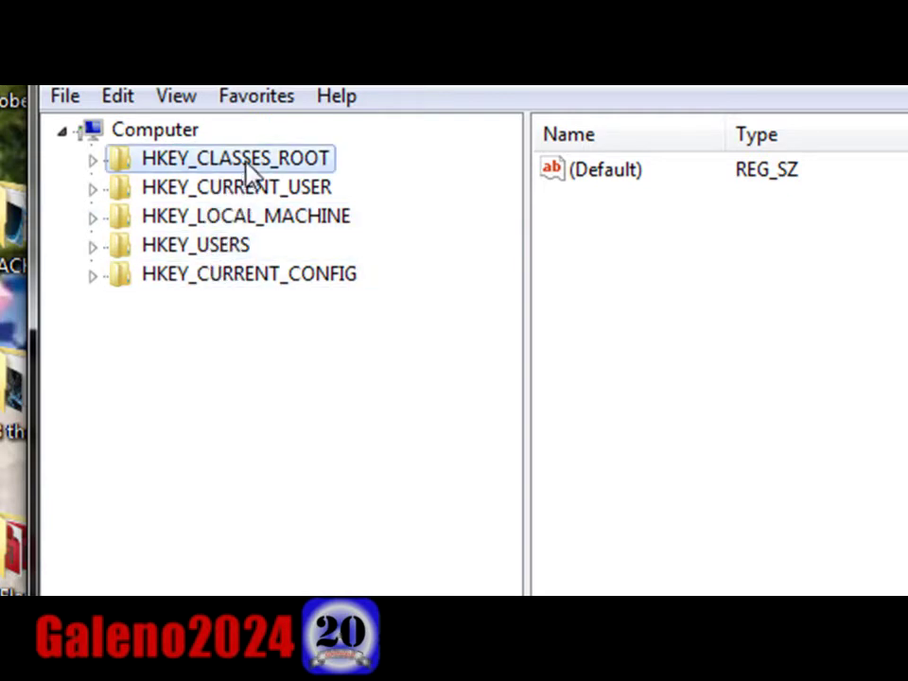
left_click(221, 191)
left_click(130, 220)
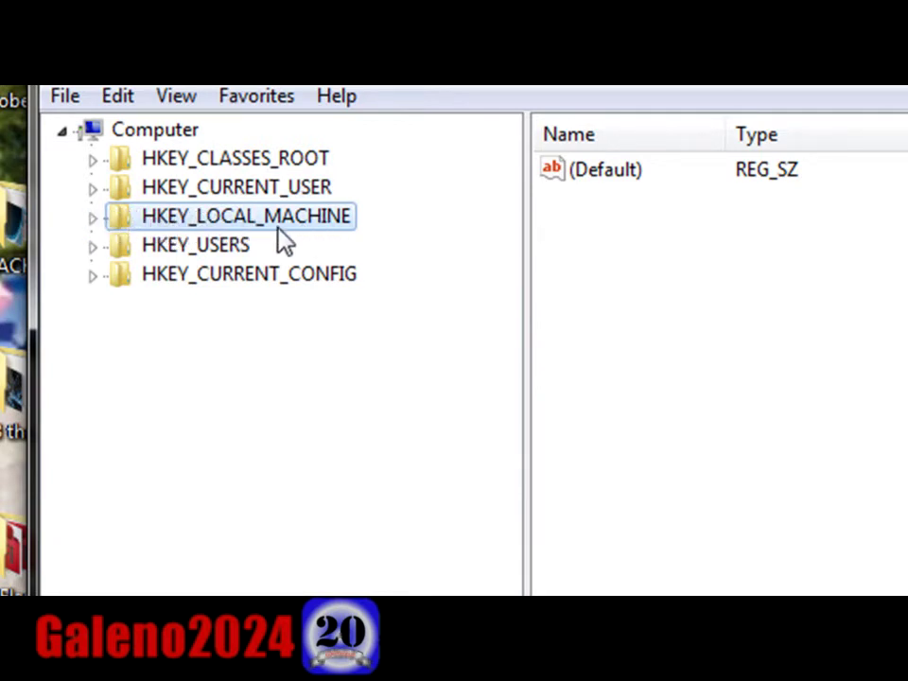
left_click(92, 219)
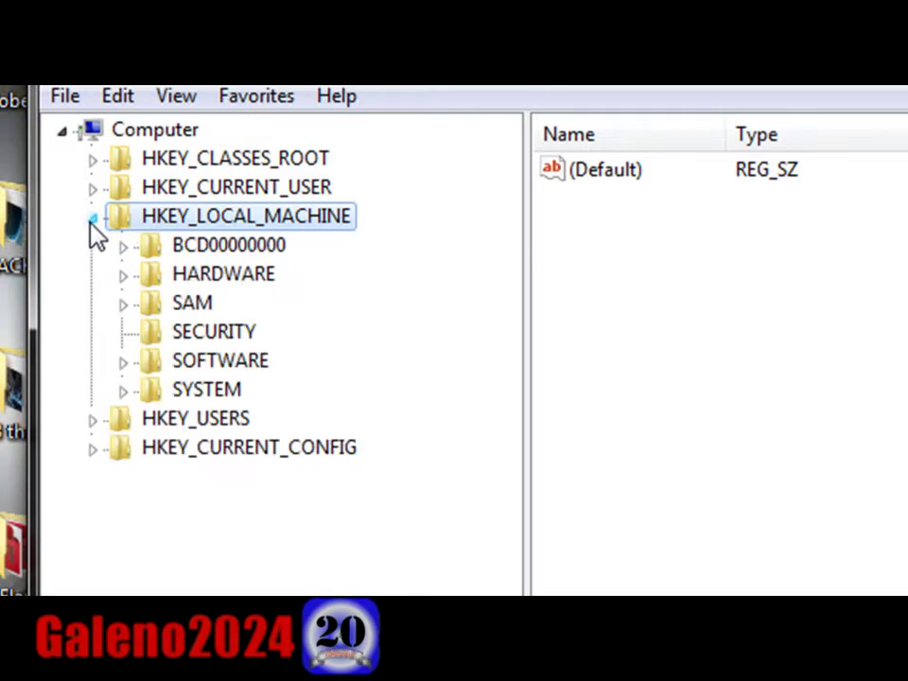
Step: Expand SOFTWARE > Microsoft > Windows > CurrentVersion in the key tree
left_click(123, 362)
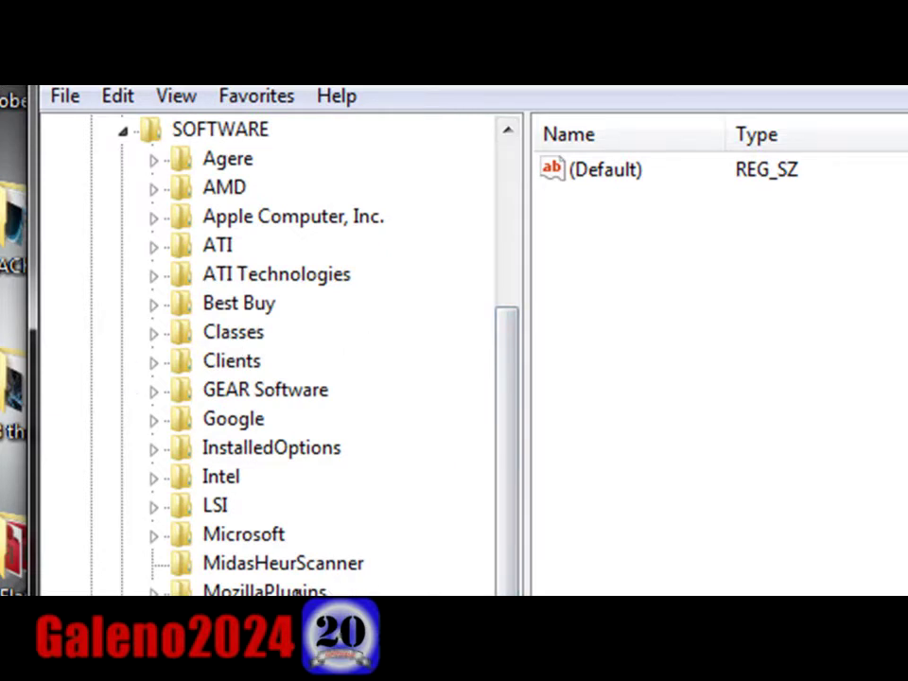
left_click(199, 541)
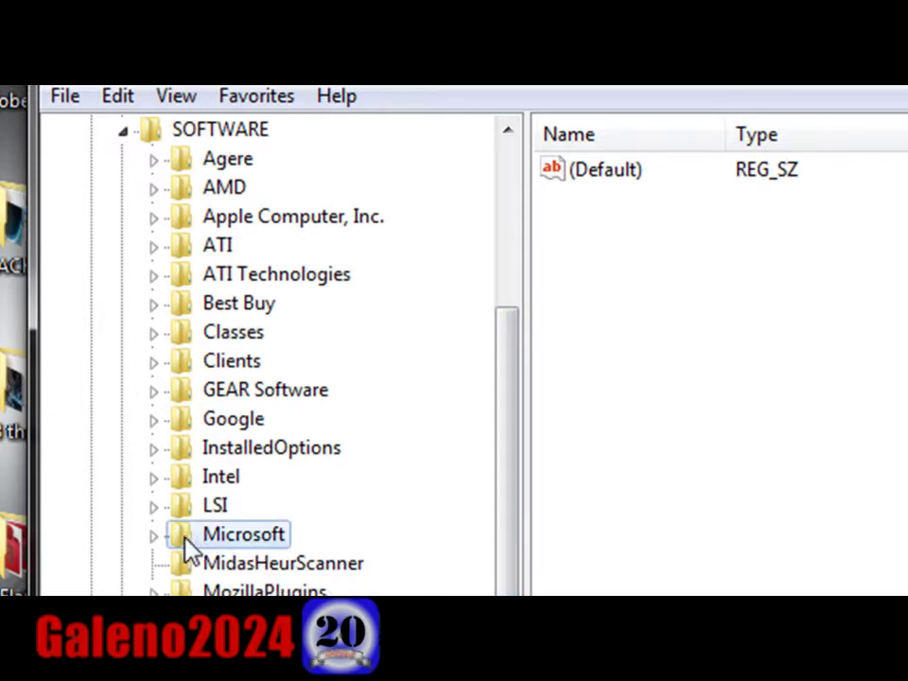
left_click(163, 538)
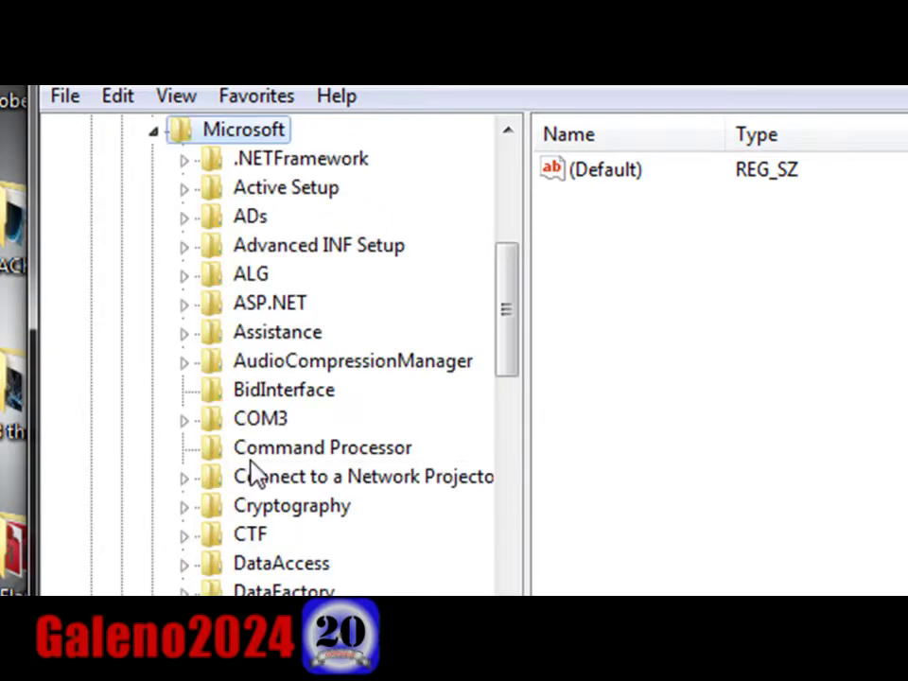
mouse_move(525, 367)
left_mouse_down()
mouse_move(535, 594)
mouse_move(583, 401)
mouse_move(573, 351)
mouse_move(279, 367)
left_mouse_up()
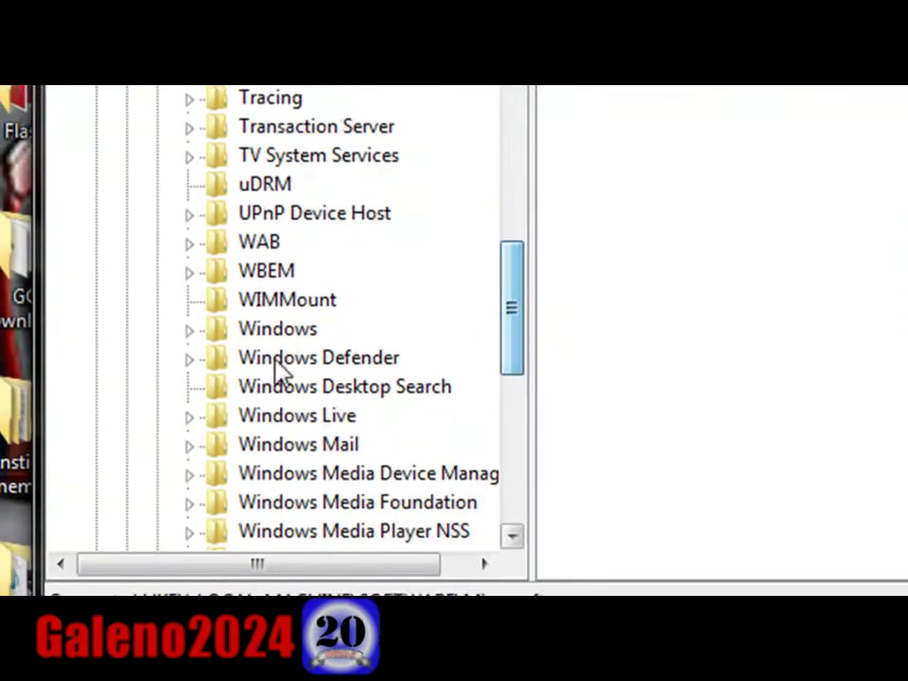
left_click(278, 337)
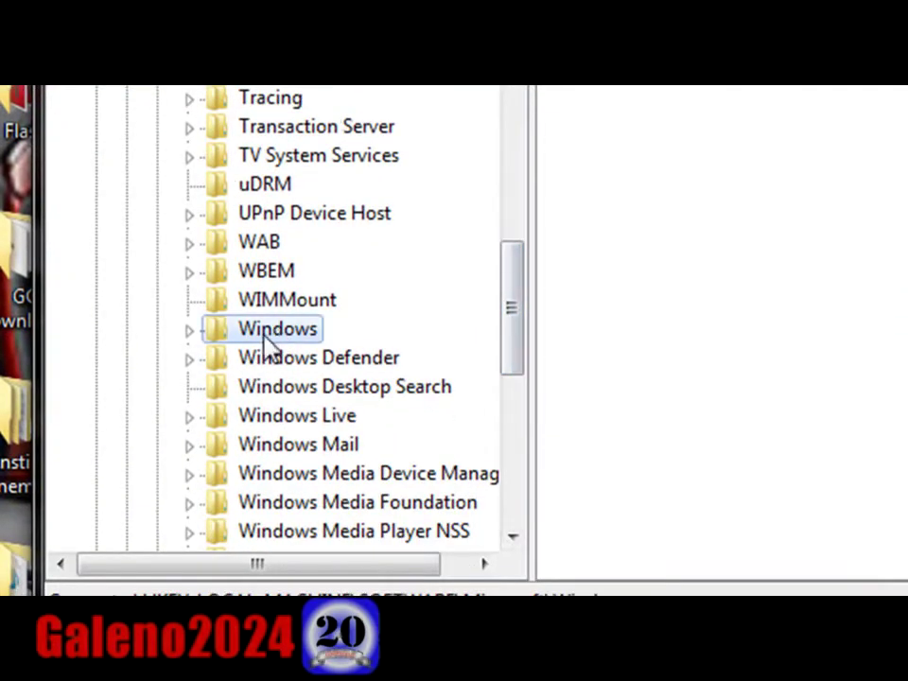
left_click(191, 331)
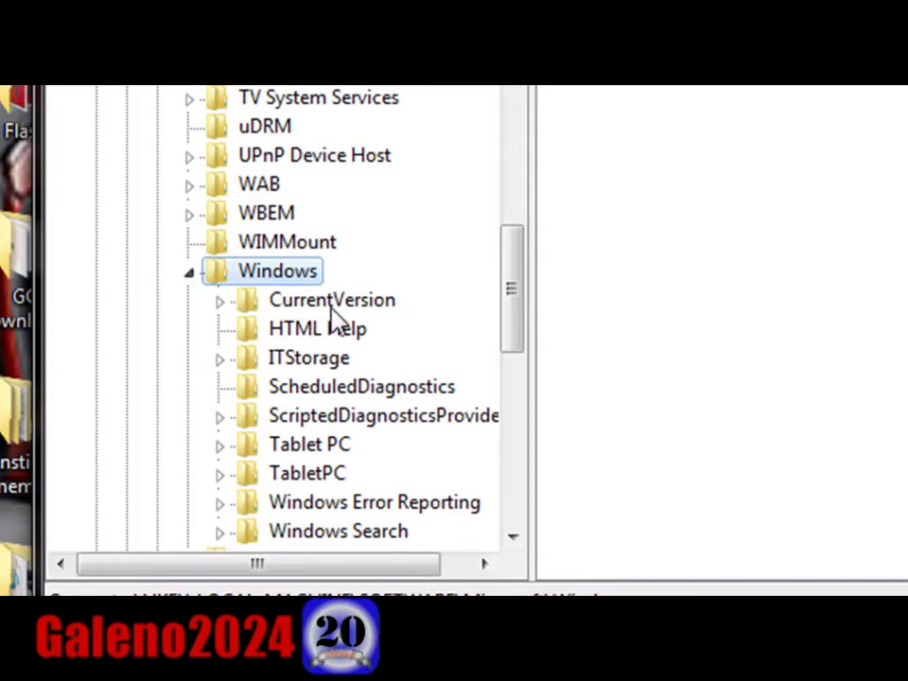
left_click(270, 303)
left_click(214, 300)
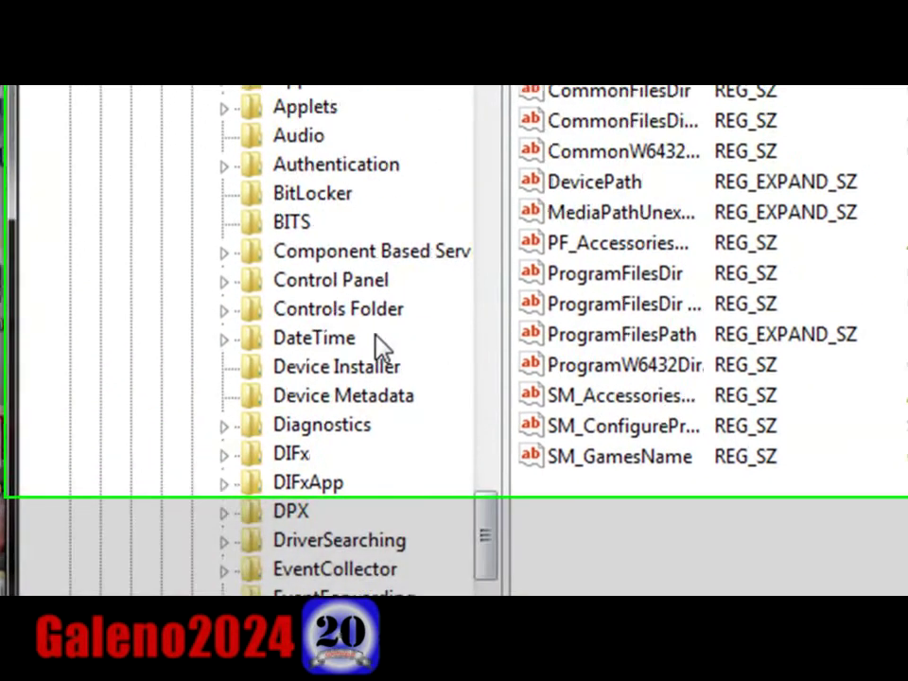
Step: Expand Authentication > LogonUI, open the Background key and select OEMBackground
left_click(379, 170)
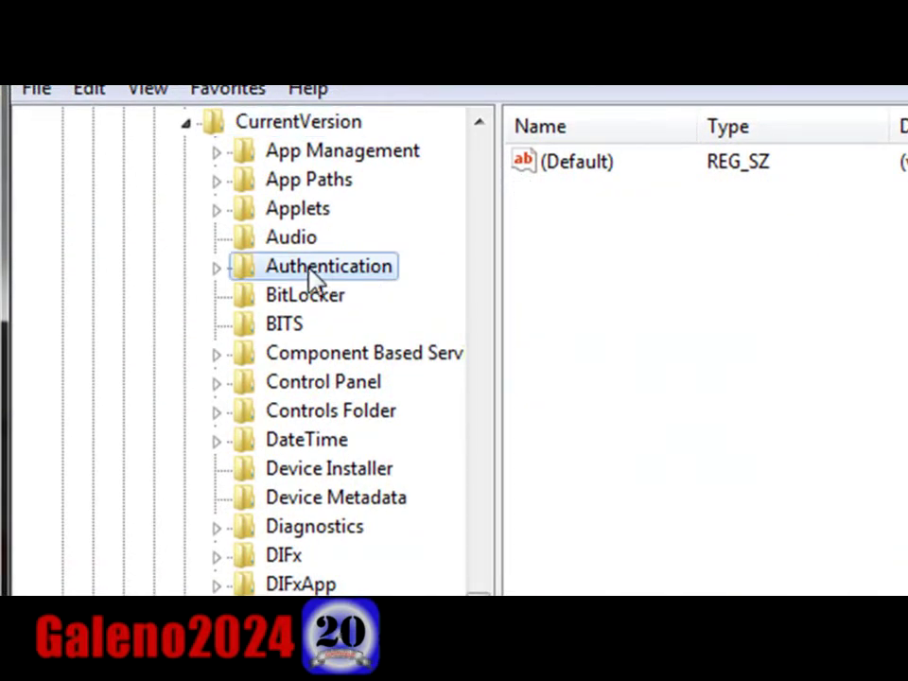
left_click(217, 268)
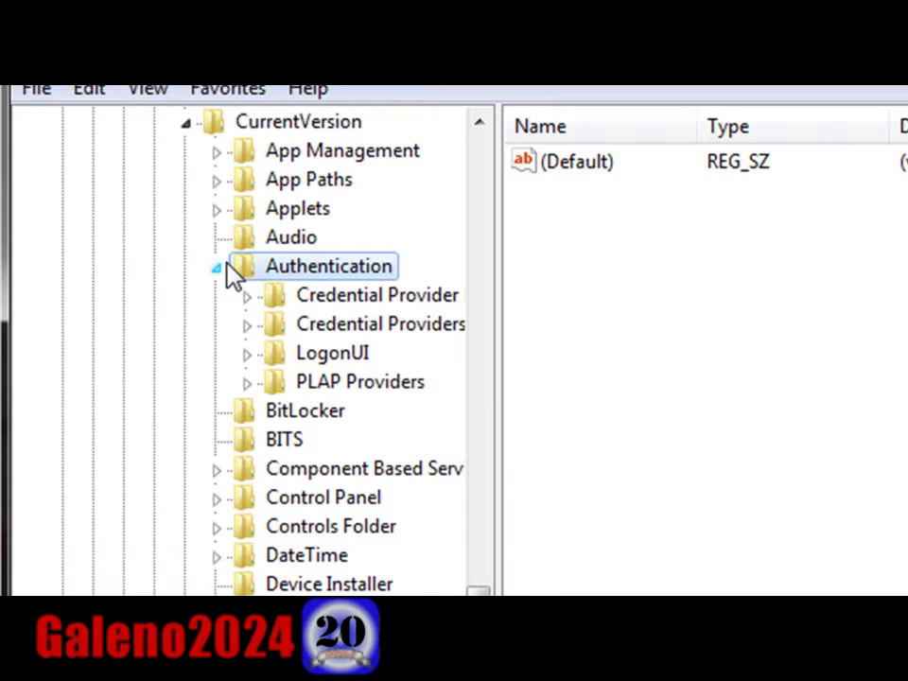
left_click(310, 353)
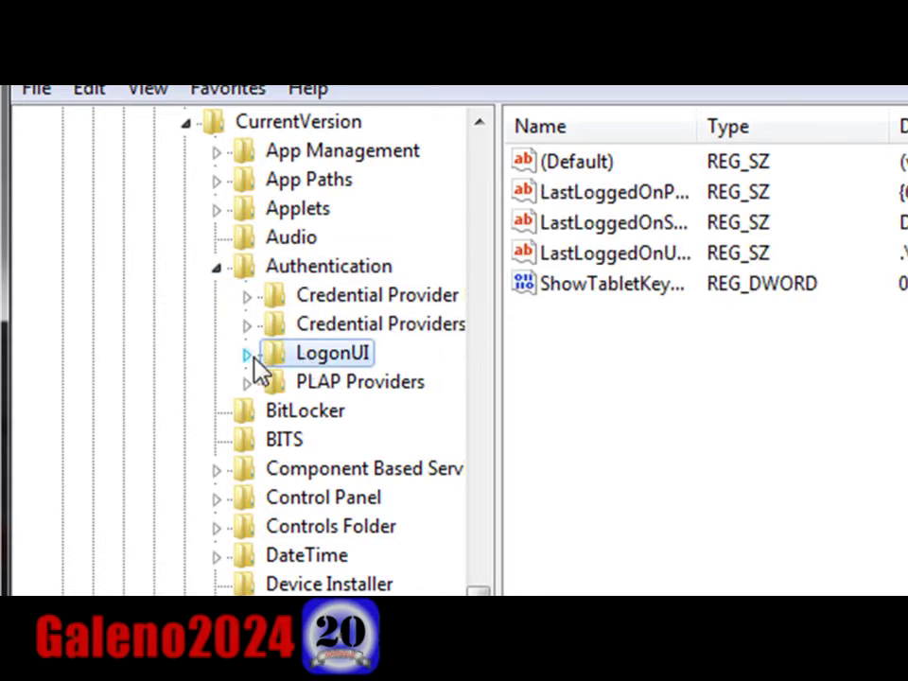
left_click(248, 354)
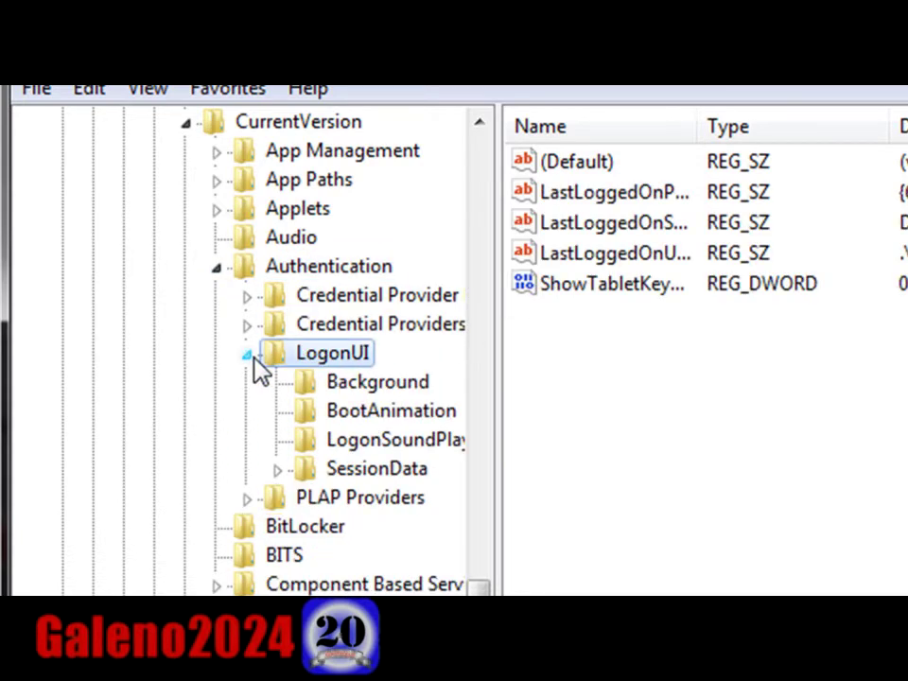
left_click(331, 382)
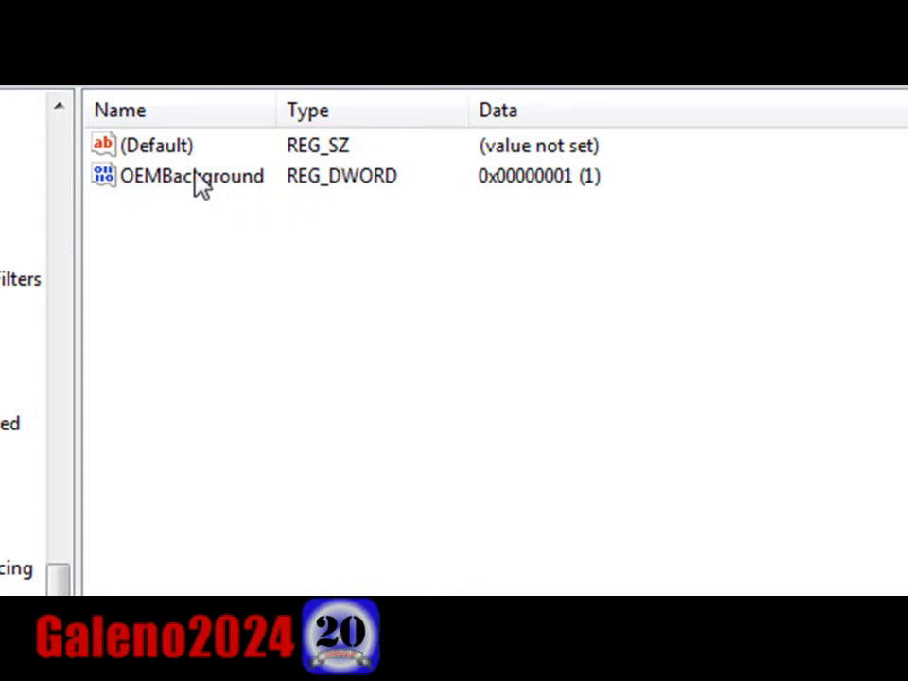
left_click(243, 182)
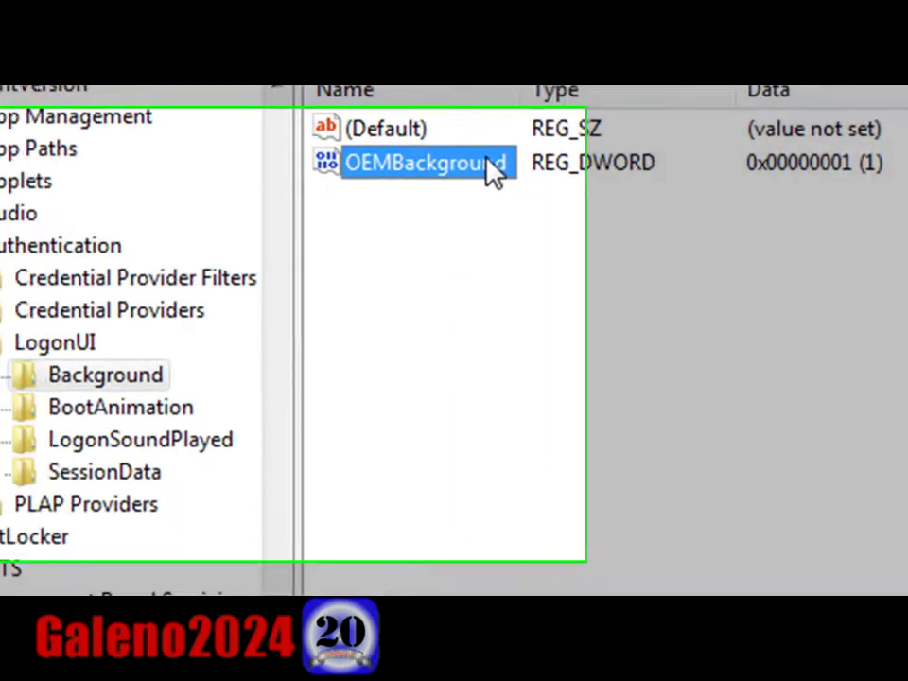
Step: Edit OEMBackground, verify its value data is 1, and confirm with OK
double_click(494, 173)
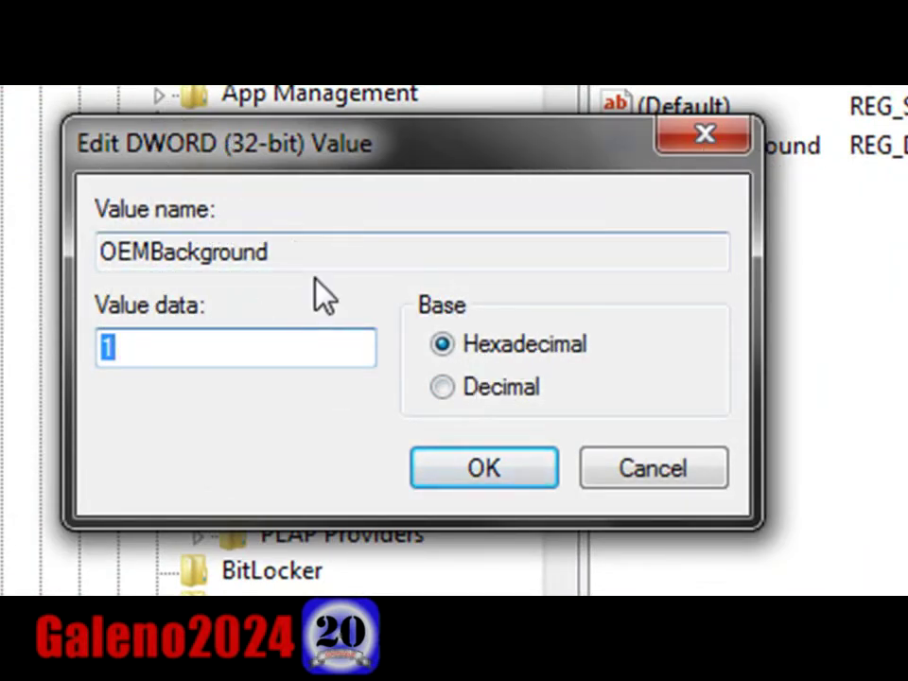
left_click(227, 347)
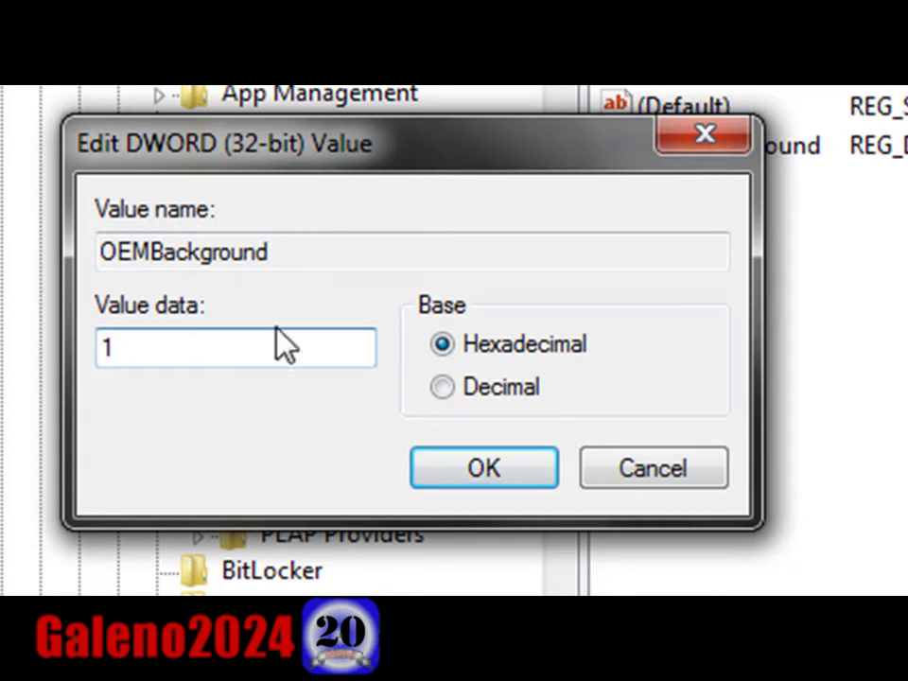
double_click(144, 346)
left_click(189, 348)
left_click(515, 470)
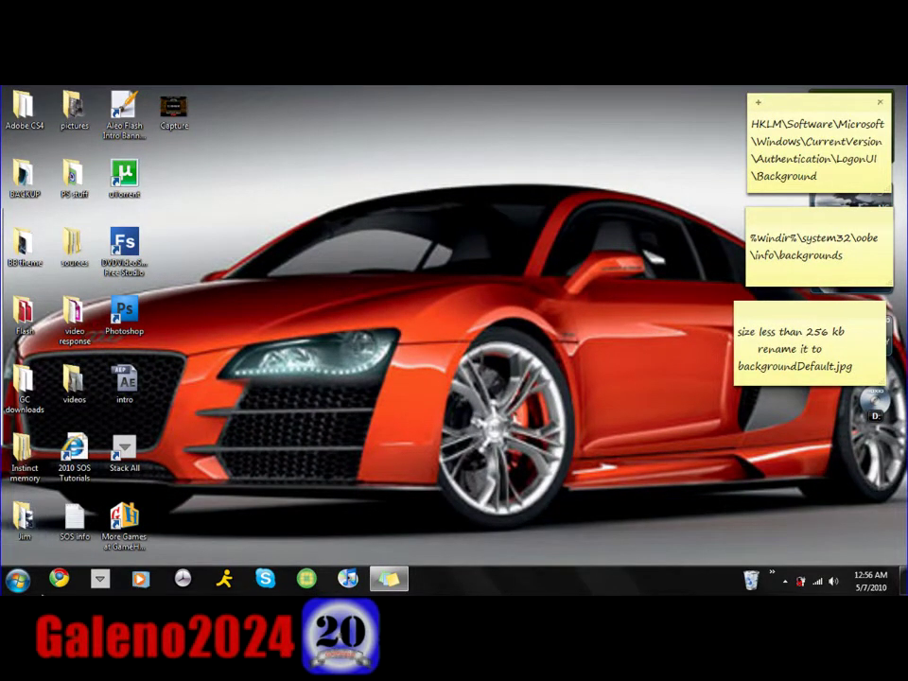
Step: Move the sticky note aside and open the Start menu to reach Computer
left_click(74, 174)
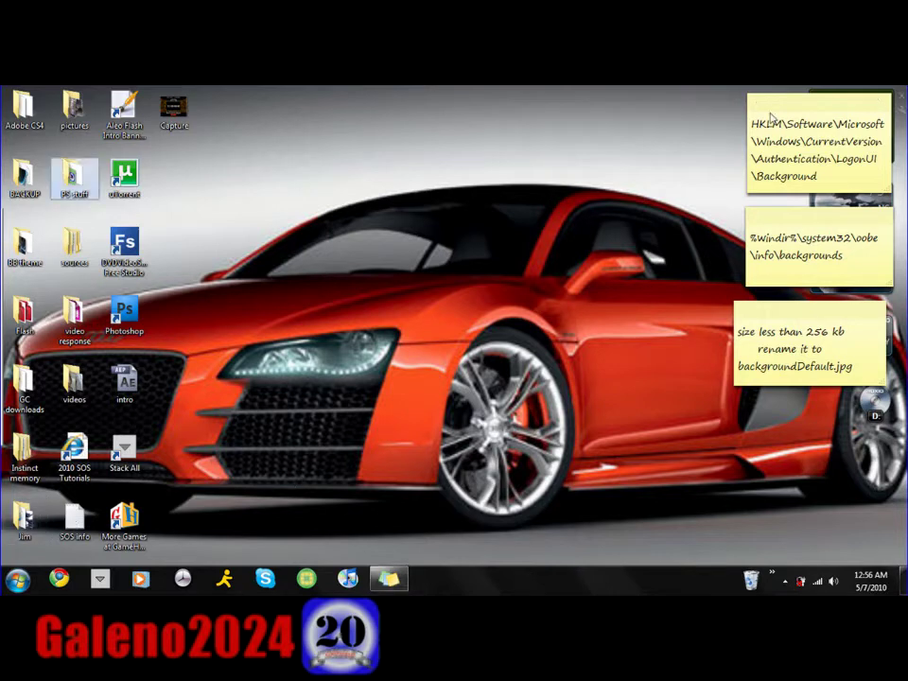
left_click_drag(302, 87, 286, 255)
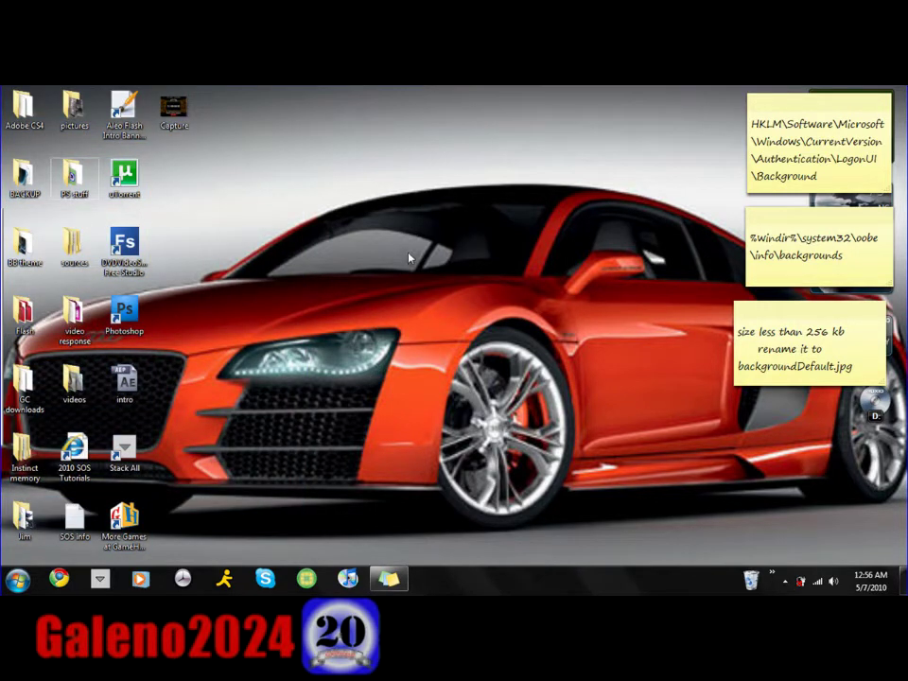
left_click(17, 580)
mouse_move(213, 360)
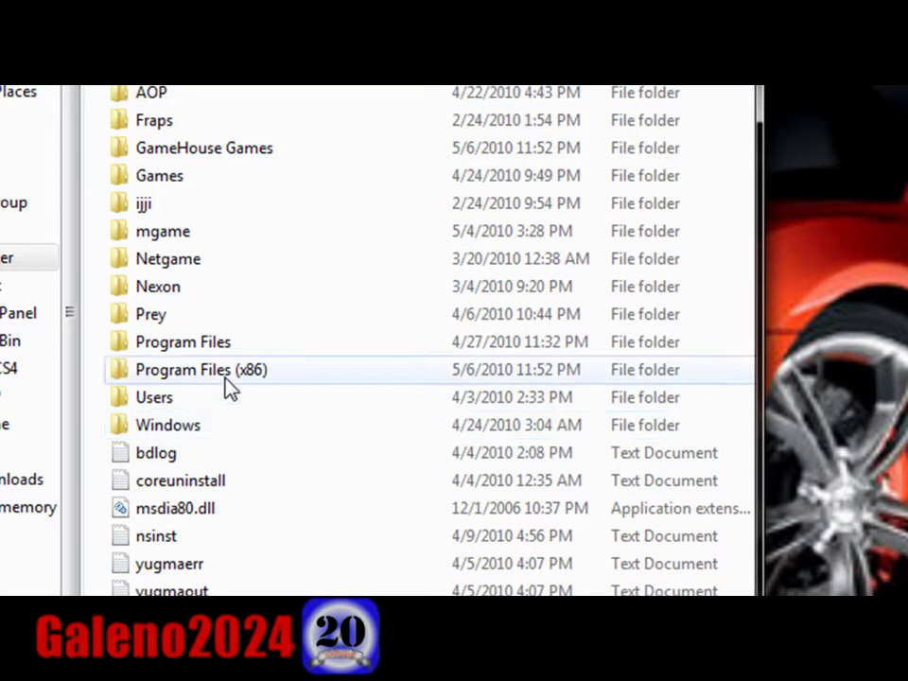
Step: Open Windows\System32 and select the oobe folder
double_click(188, 426)
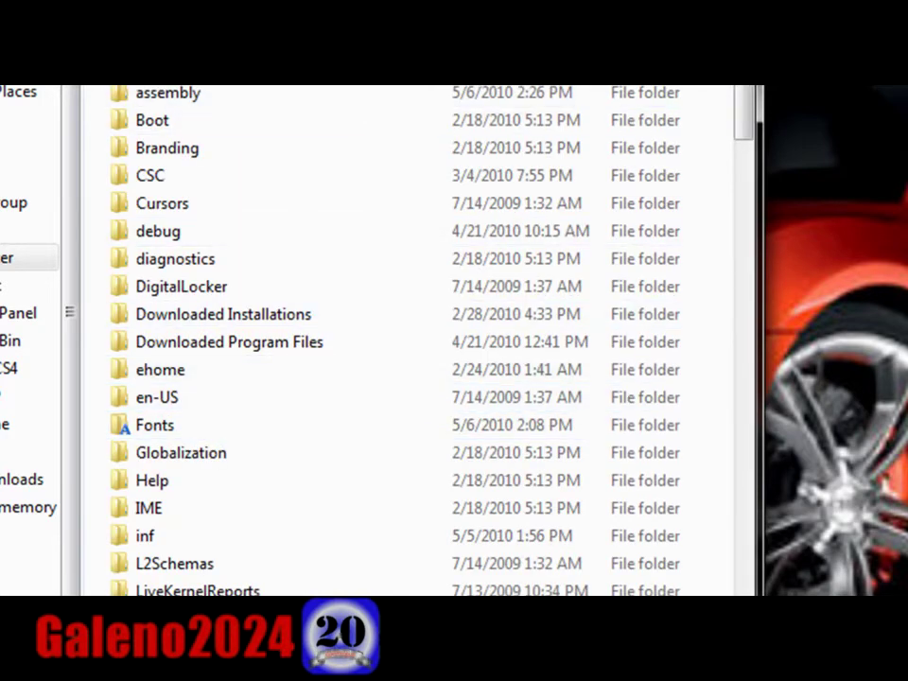
scroll(682, 268, "down", 10)
scroll(672, 284, "down", 6)
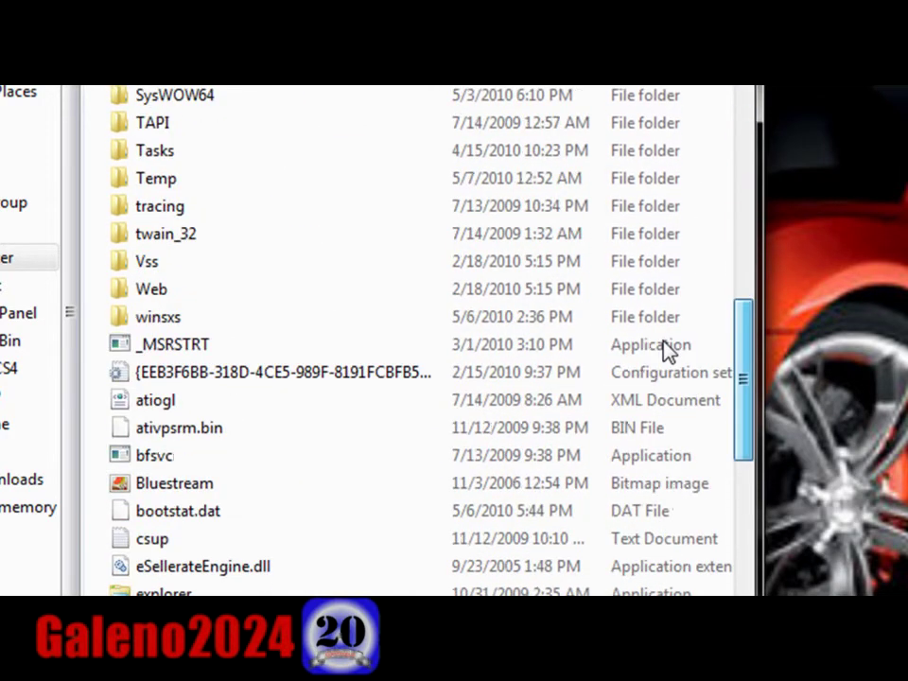
scroll(671, 340, "up", 3)
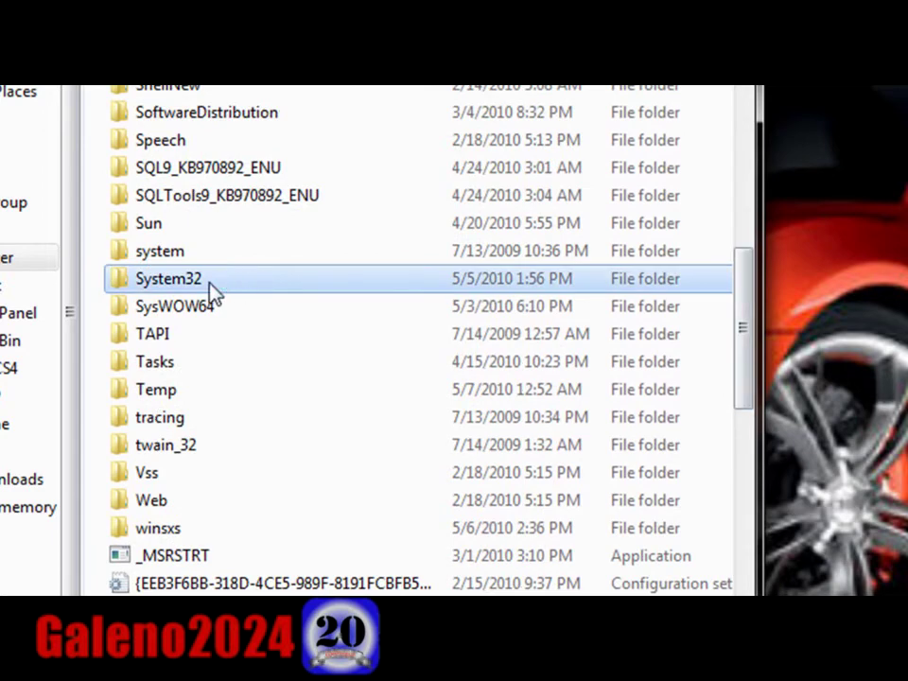
double_click(210, 284)
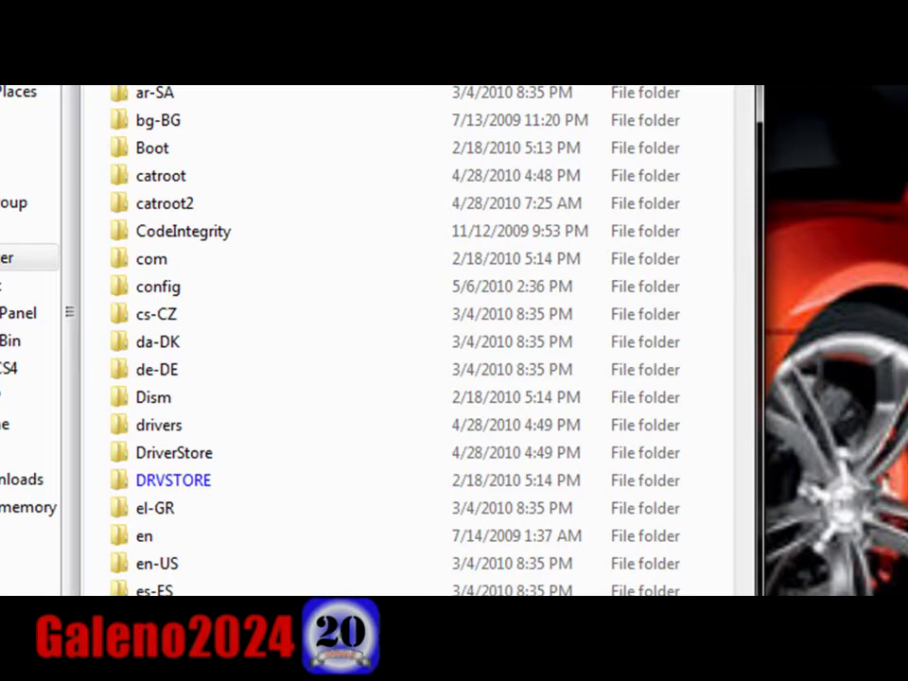
scroll(416, 341, "down", 20)
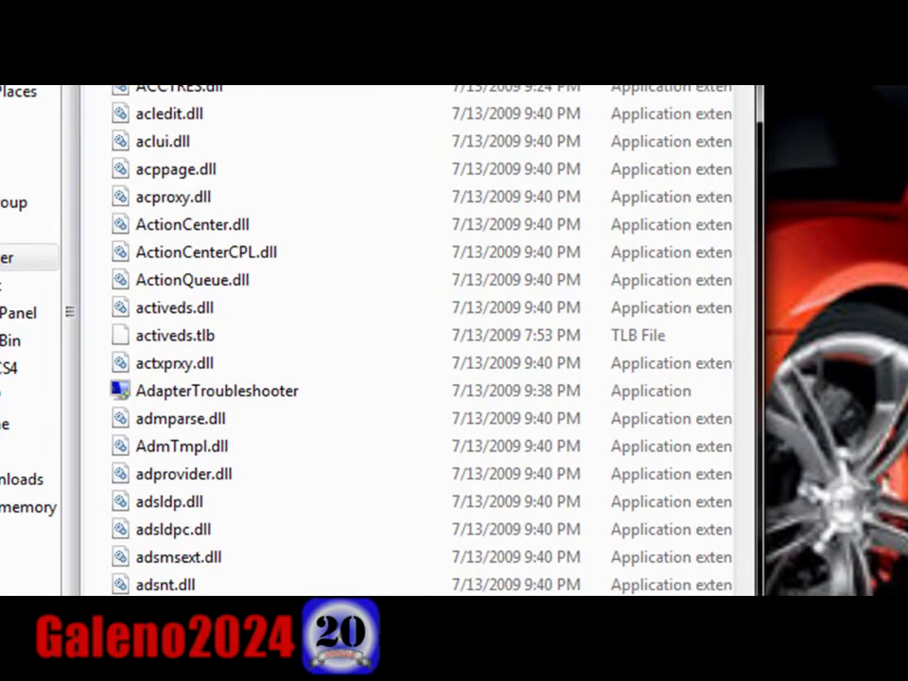
scroll(416, 341, "up", 7)
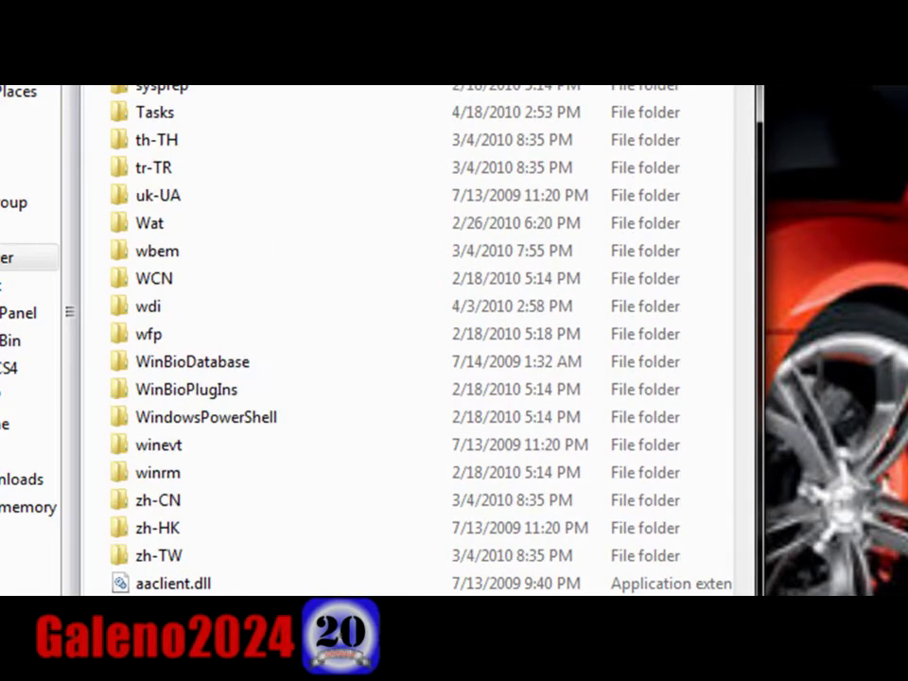
scroll(425, 121, "up", 8)
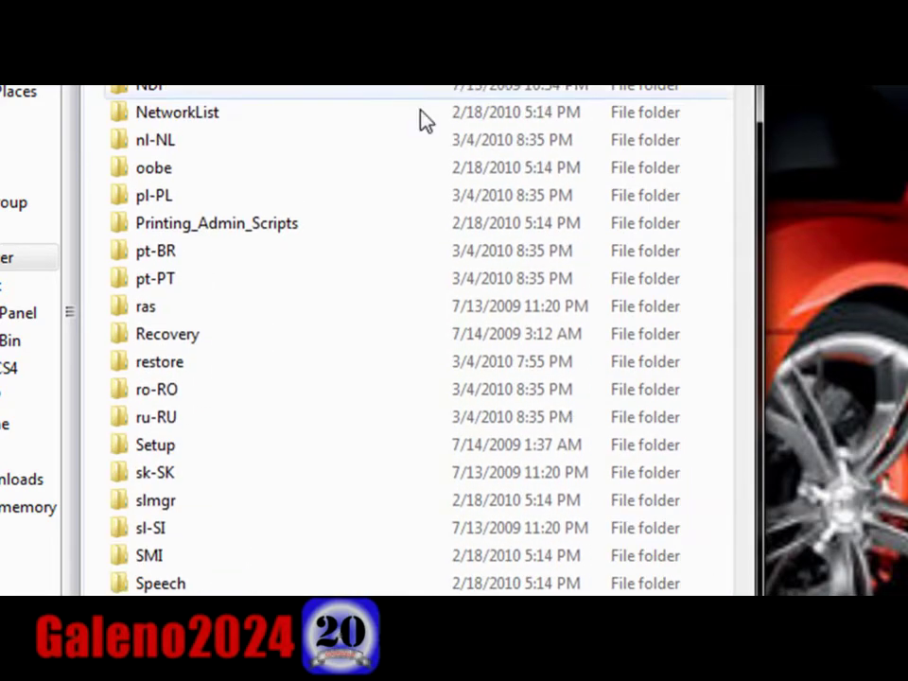
left_click(234, 170)
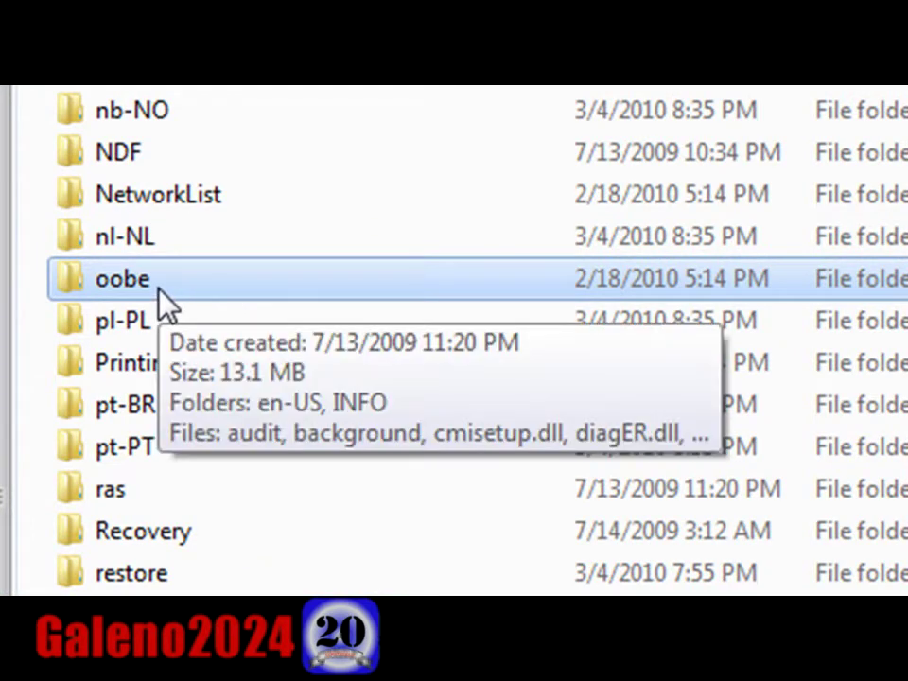
Step: Open the oobe\INFO folder and select, then deselect, its contents
double_click(142, 282)
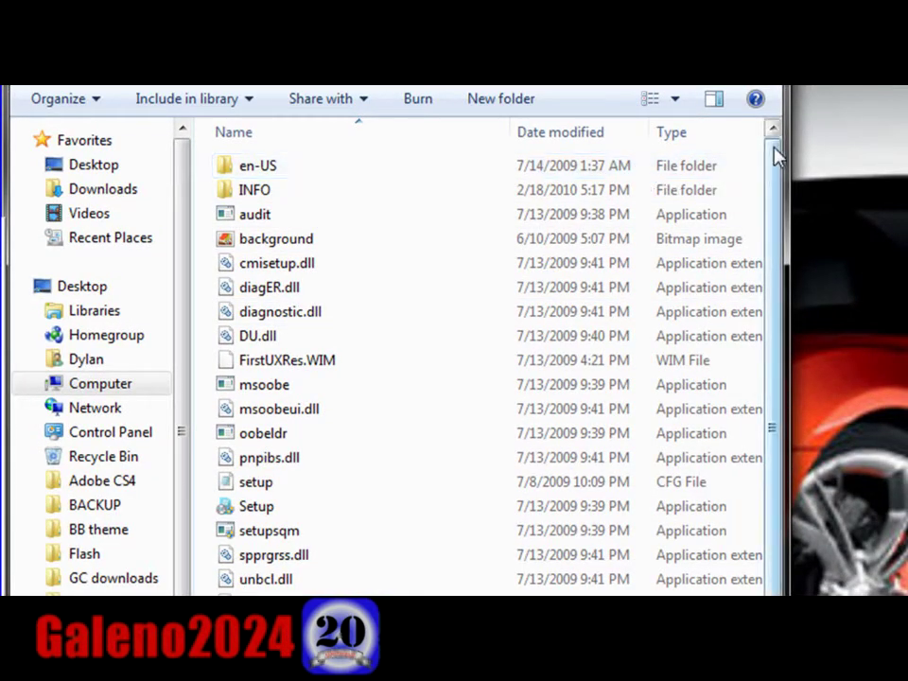
mouse_move(776, 154)
left_mouse_down()
mouse_move(774, 229)
mouse_move(771, 152)
left_mouse_up()
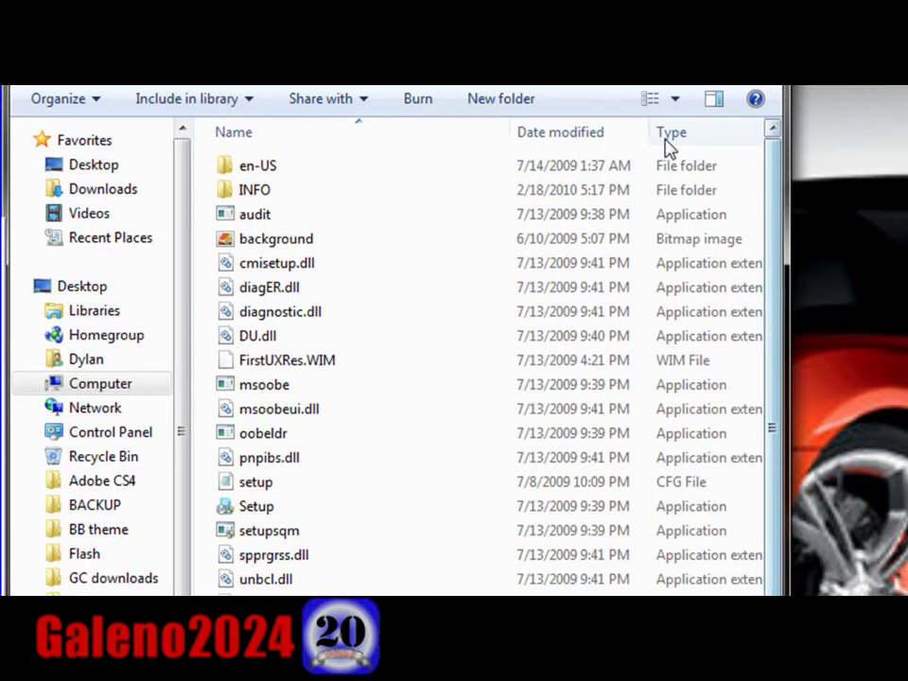
left_click(268, 190)
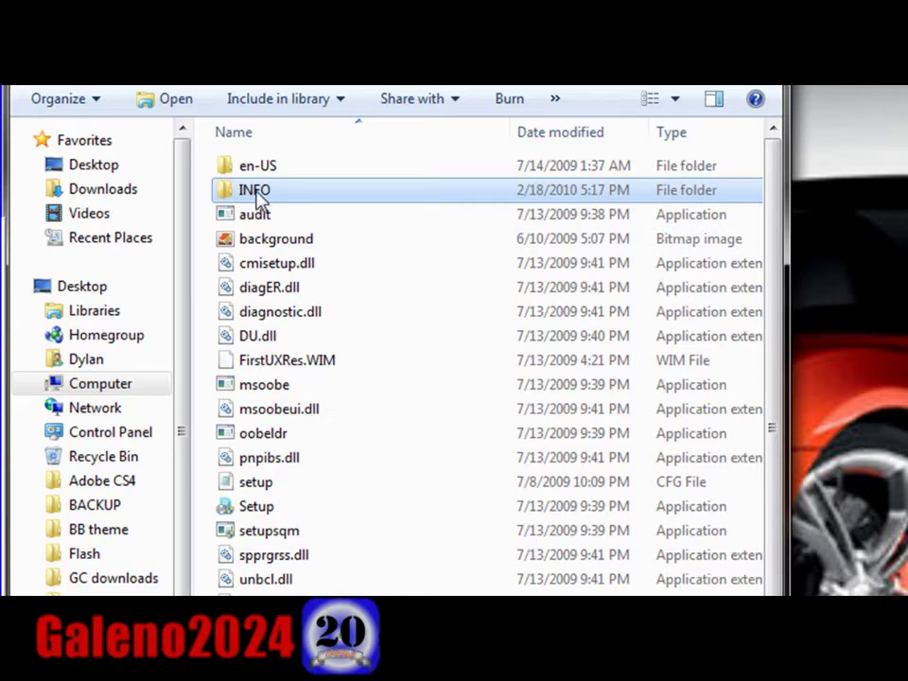
double_click(258, 195)
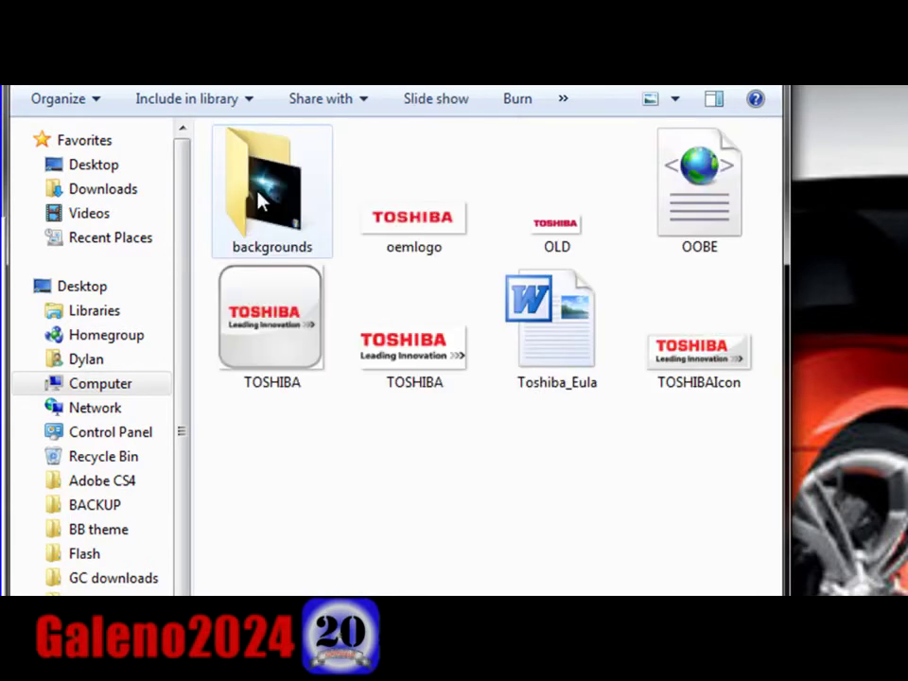
left_click_drag(210, 462, 590, 318)
left_click(529, 458)
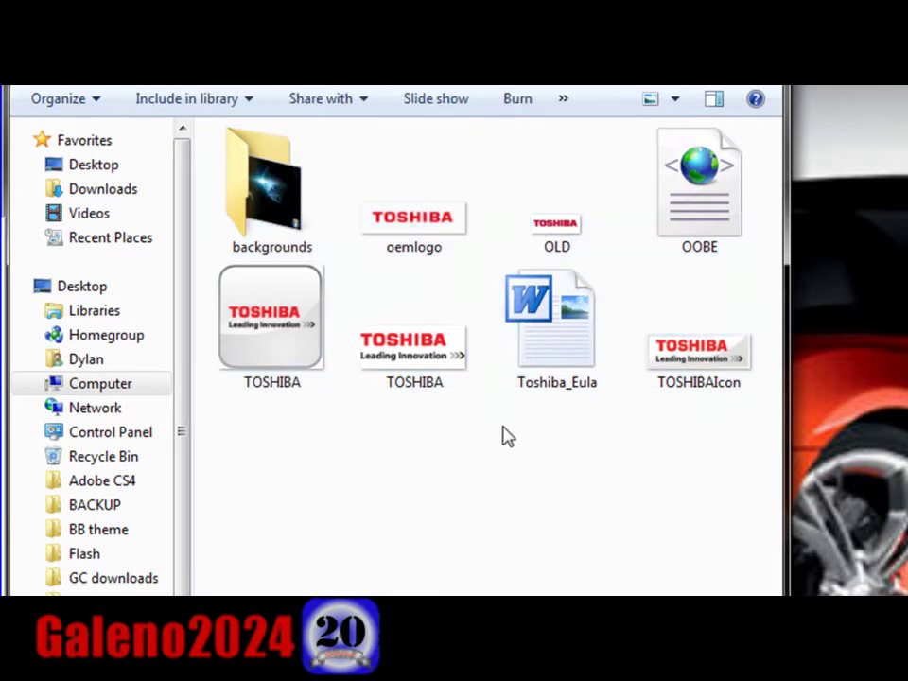
Step: Open backgrounds, preview backgroundDefault, close the preview and clear the selection
double_click(291, 197)
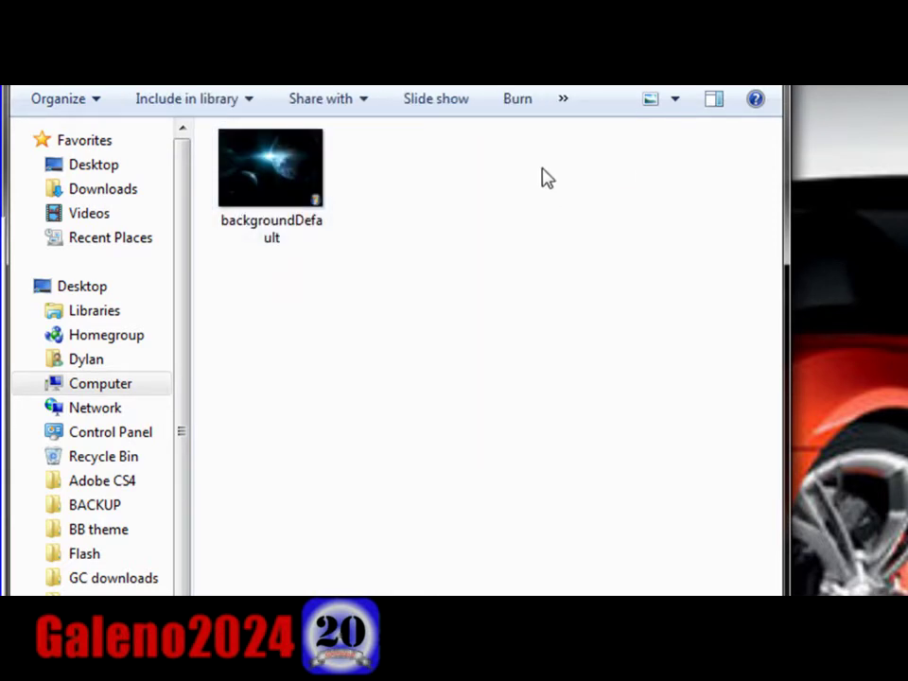
double_click(294, 211)
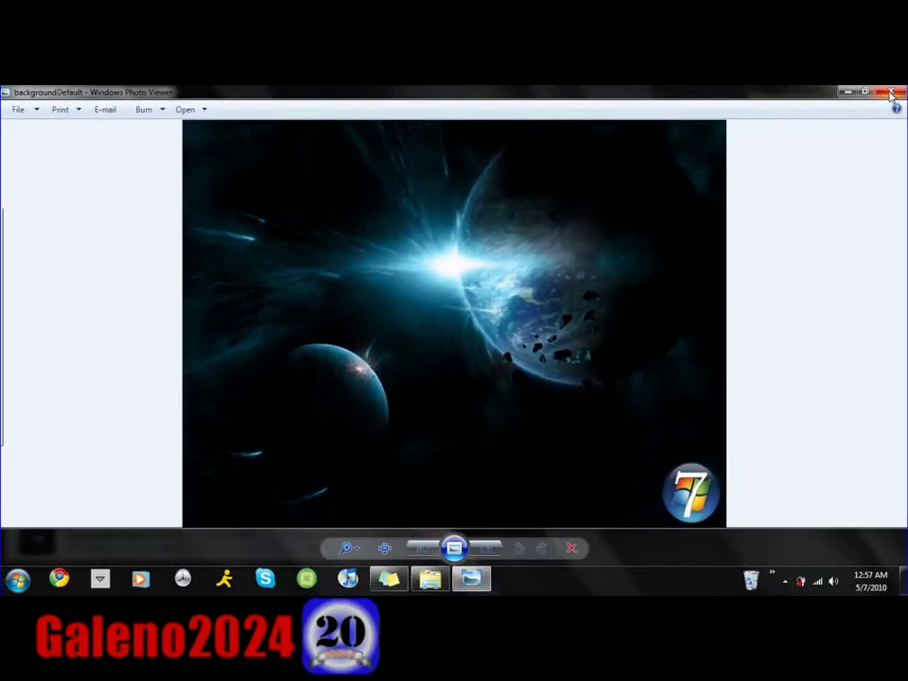
key("alt+F4")
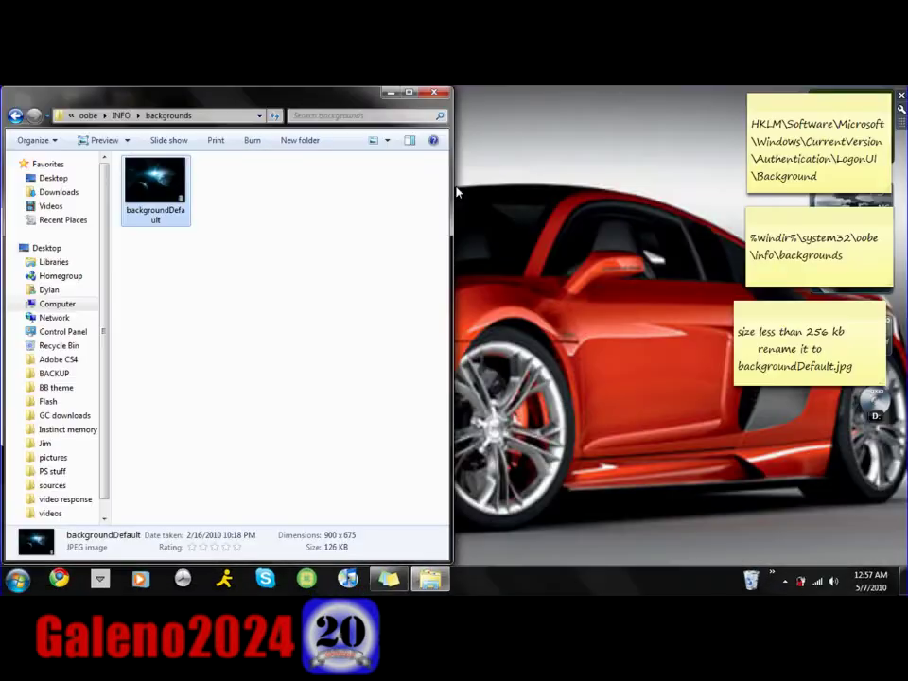
left_click(198, 182)
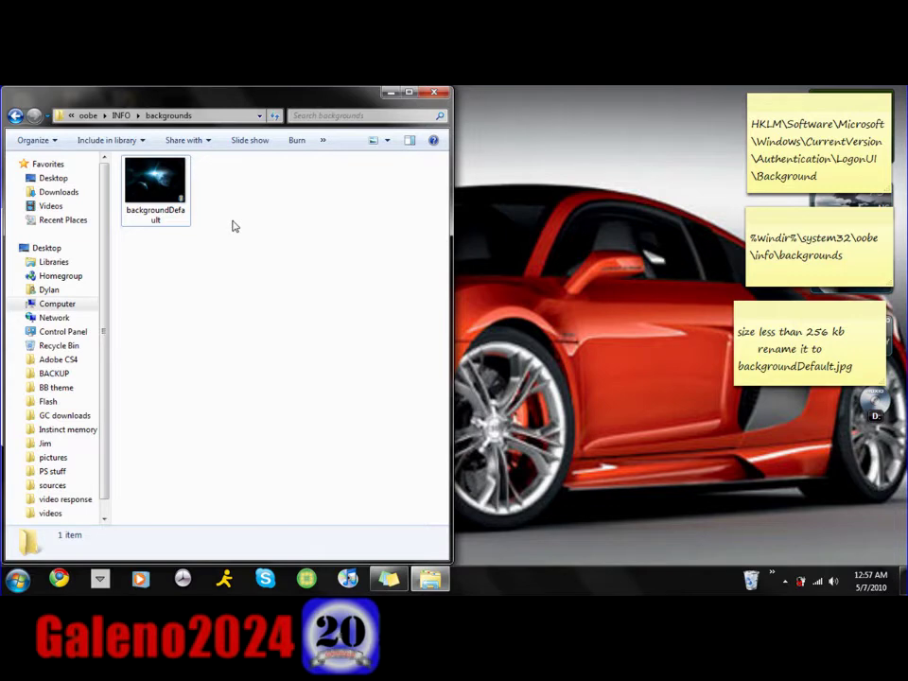
left_click_drag(241, 224, 187, 182)
left_click(229, 216)
left_click(165, 183)
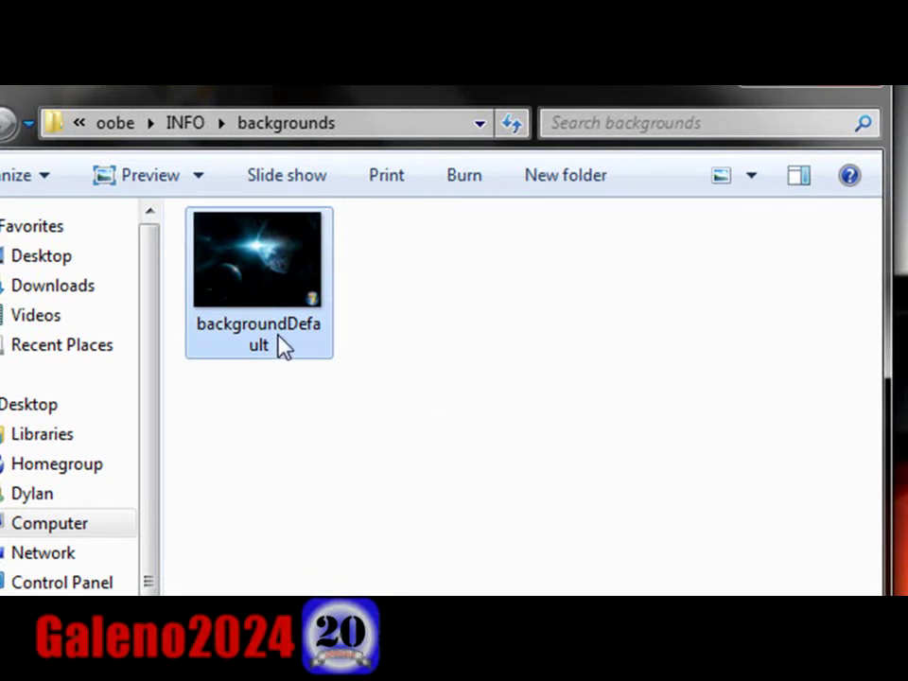
left_click(287, 483)
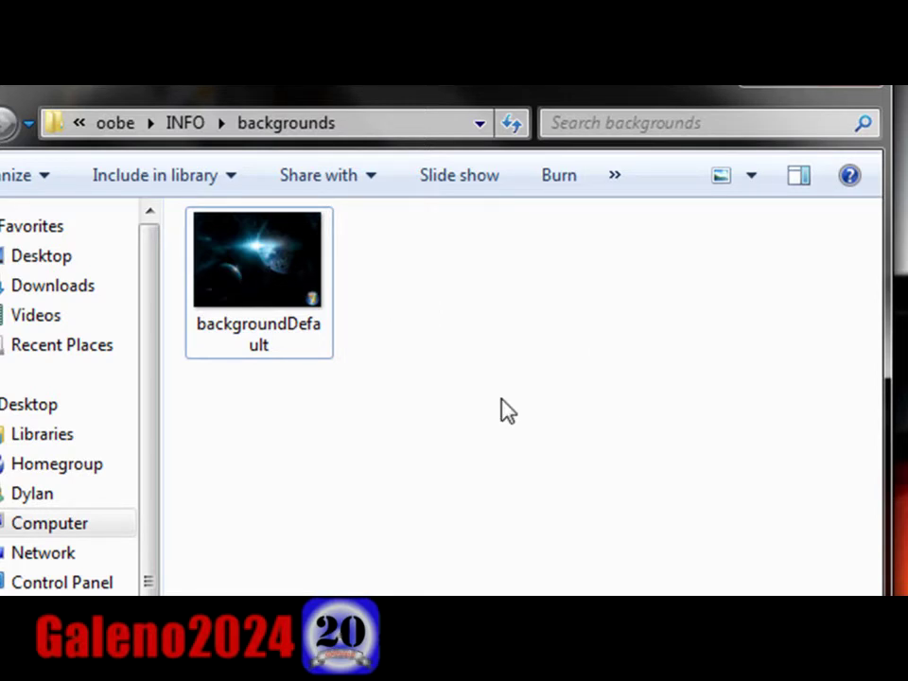
left_click_drag(304, 308, 401, 459)
left_click(401, 460)
left_click(224, 338)
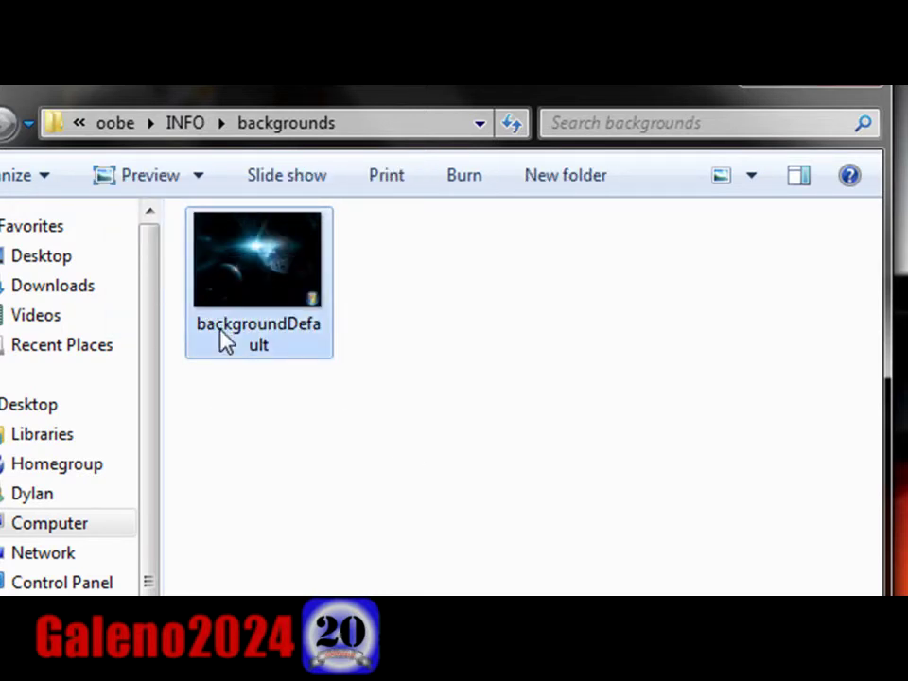
left_click(224, 339)
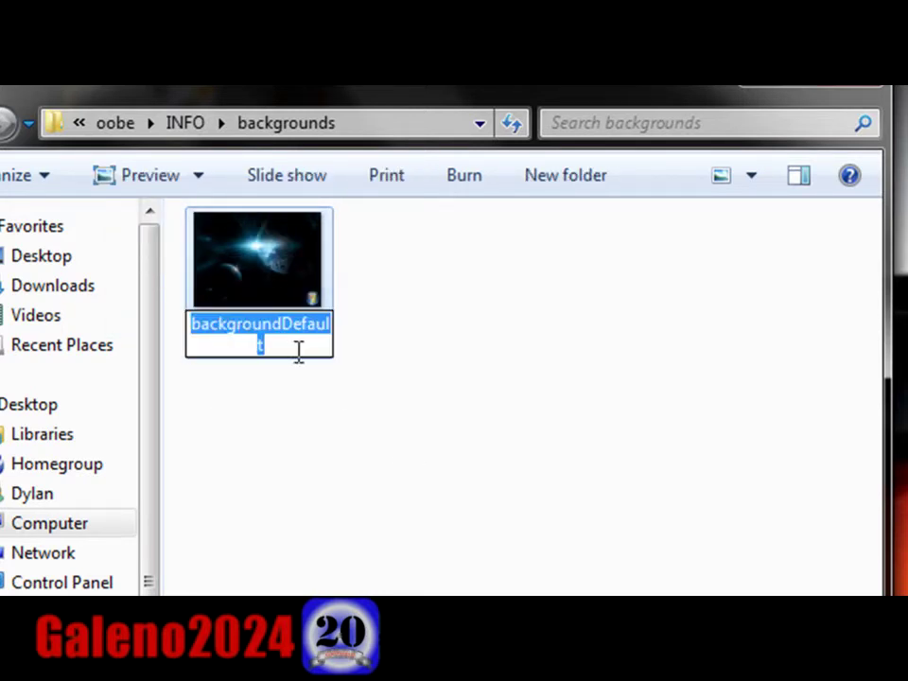
left_click(293, 343)
left_click(422, 460)
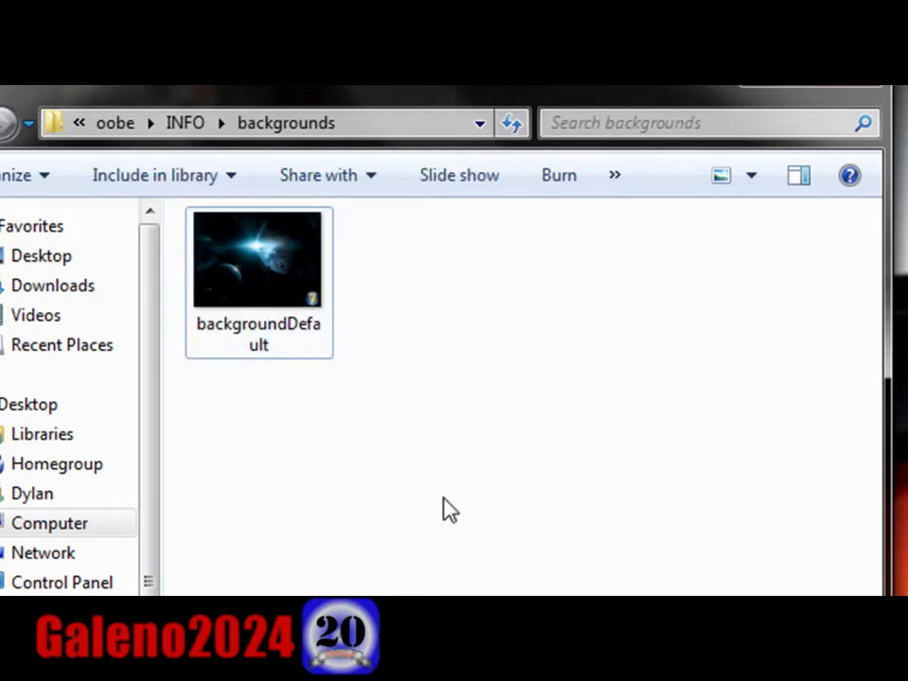
left_click(280, 331)
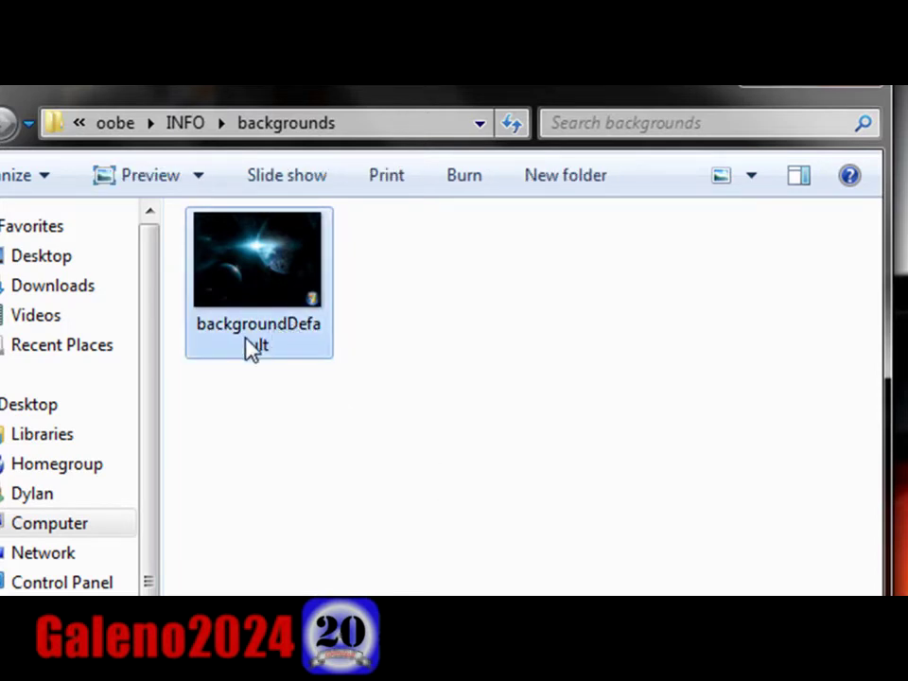
left_click(290, 334)
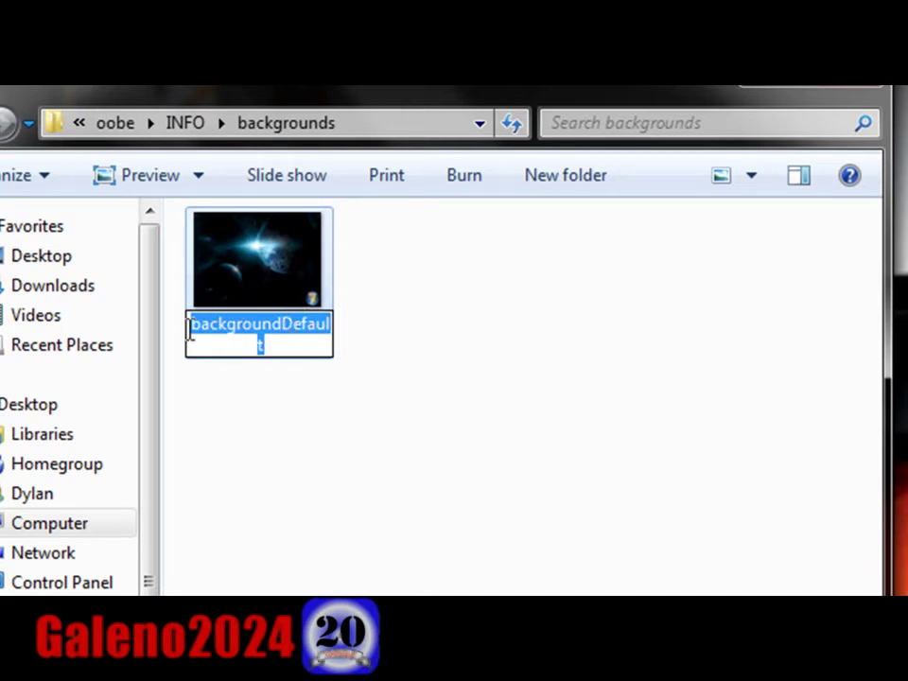
left_click(440, 369)
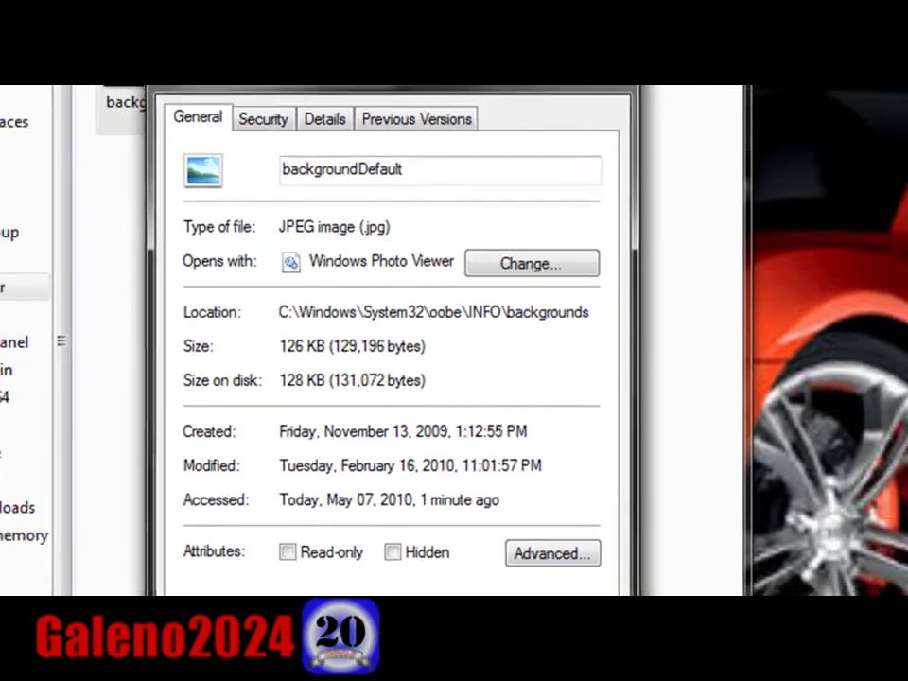
left_click(340, 551)
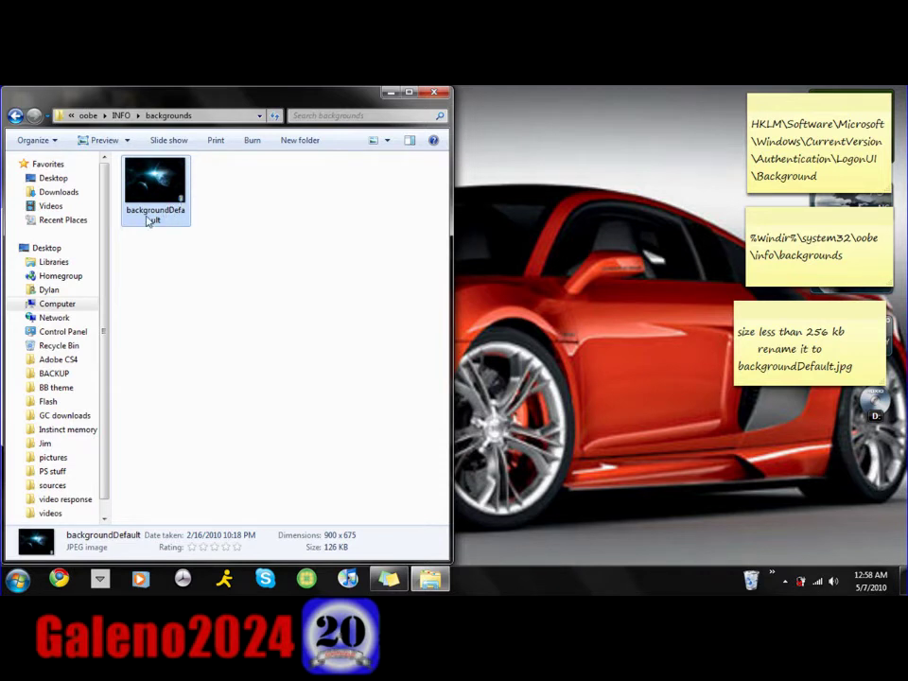
left_click(189, 255)
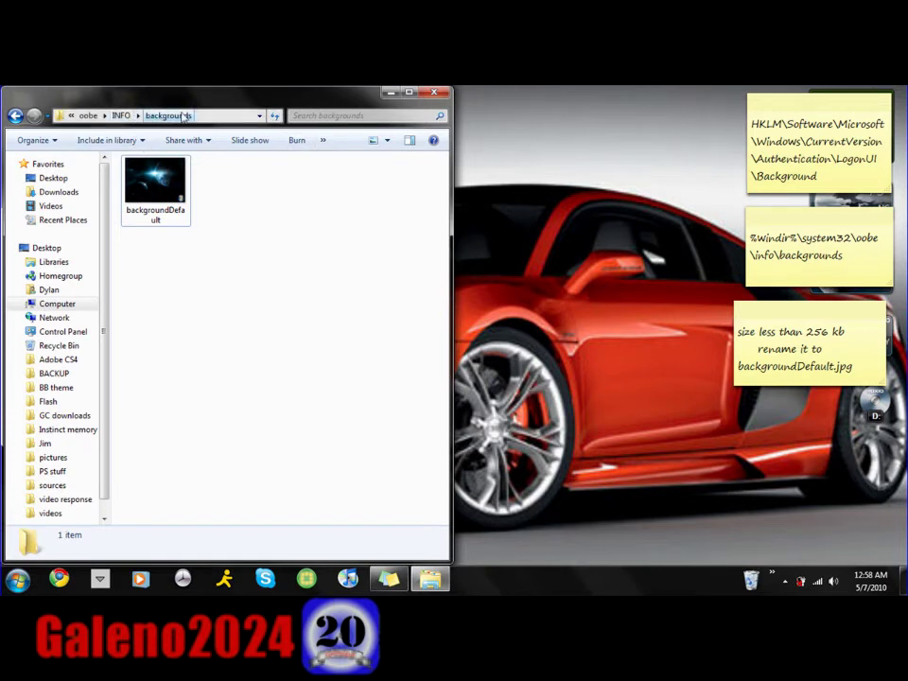
left_click(175, 199)
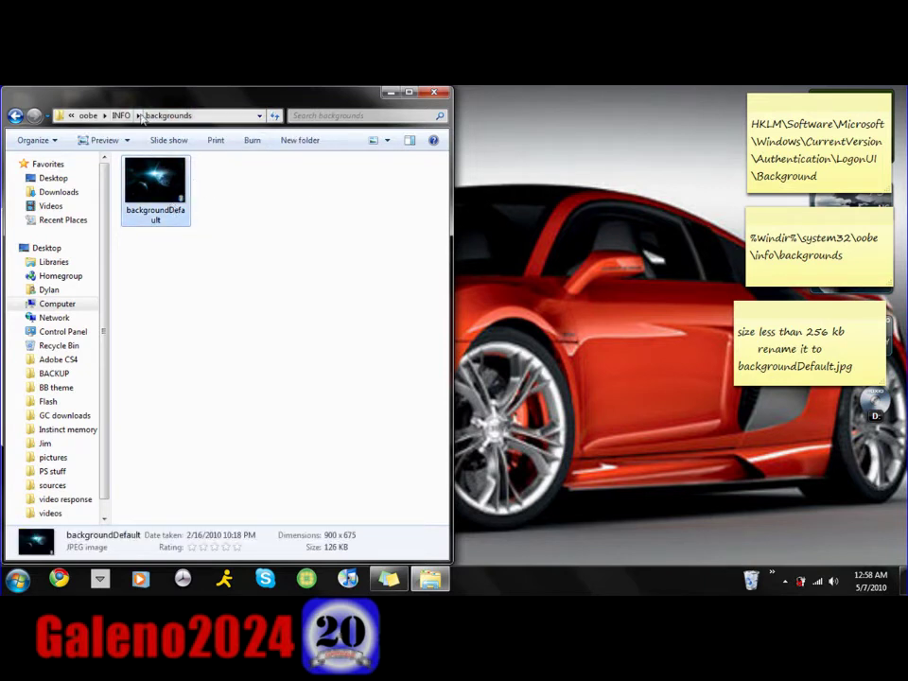
left_click(217, 272)
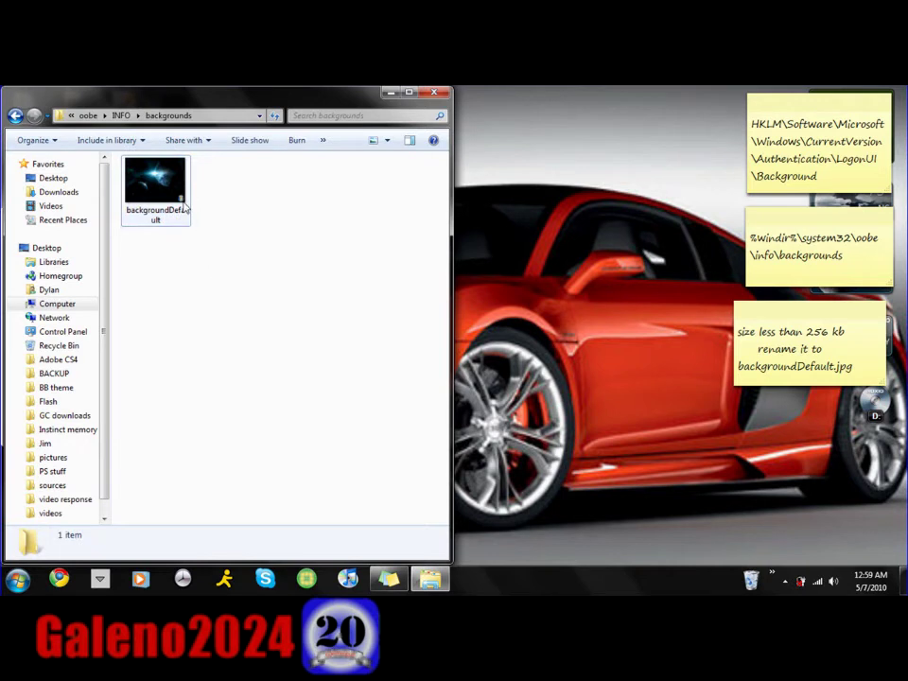
left_click(172, 216)
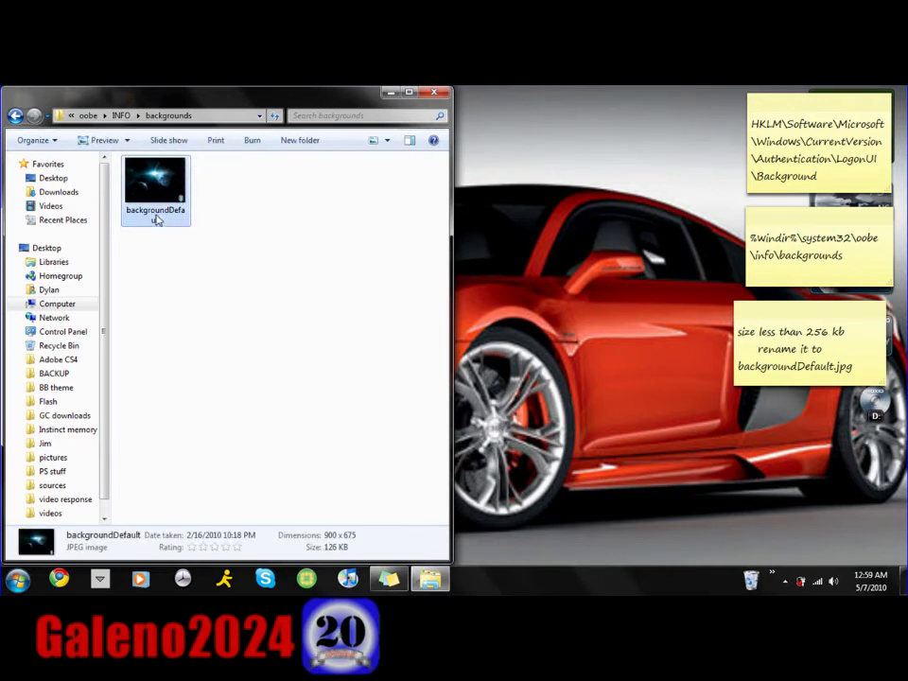
left_click(159, 216)
left_click(173, 265)
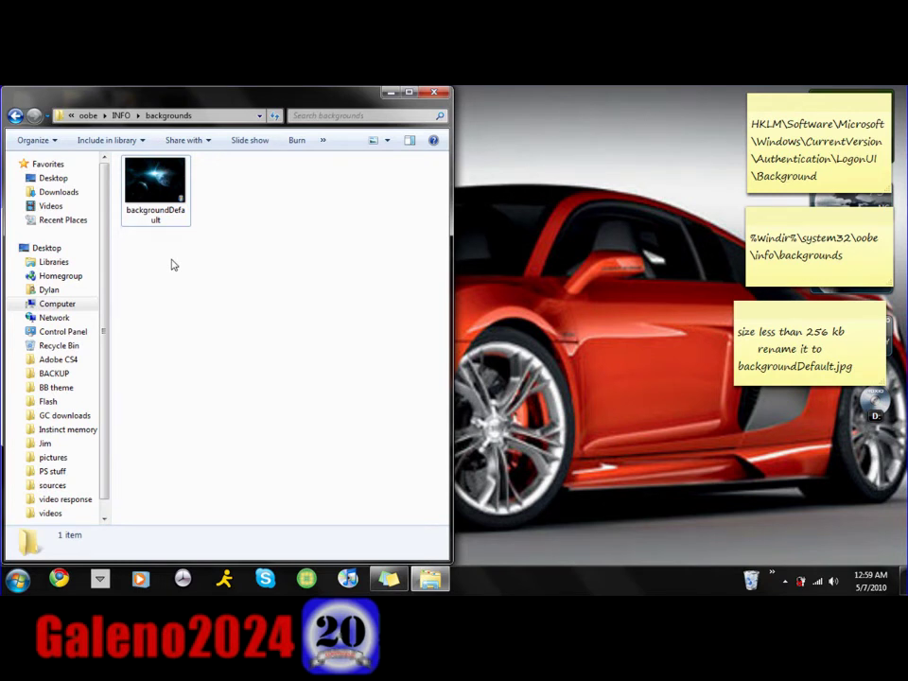
left_click(426, 93)
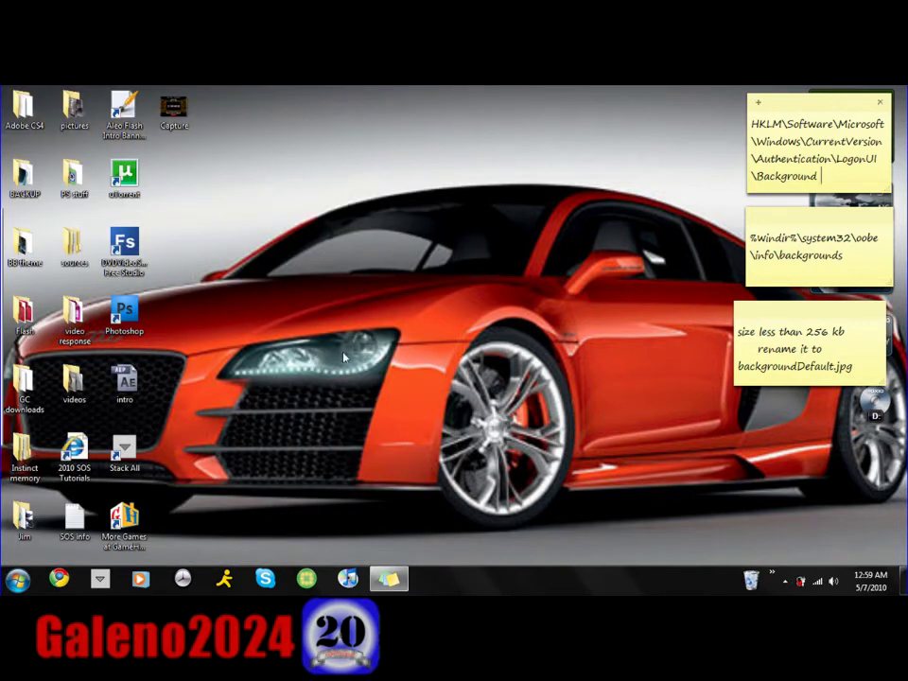
Step: Move the Explorer window aside and bring up the Start menu's shut-down options
left_click_drag(236, 108, 206, 308)
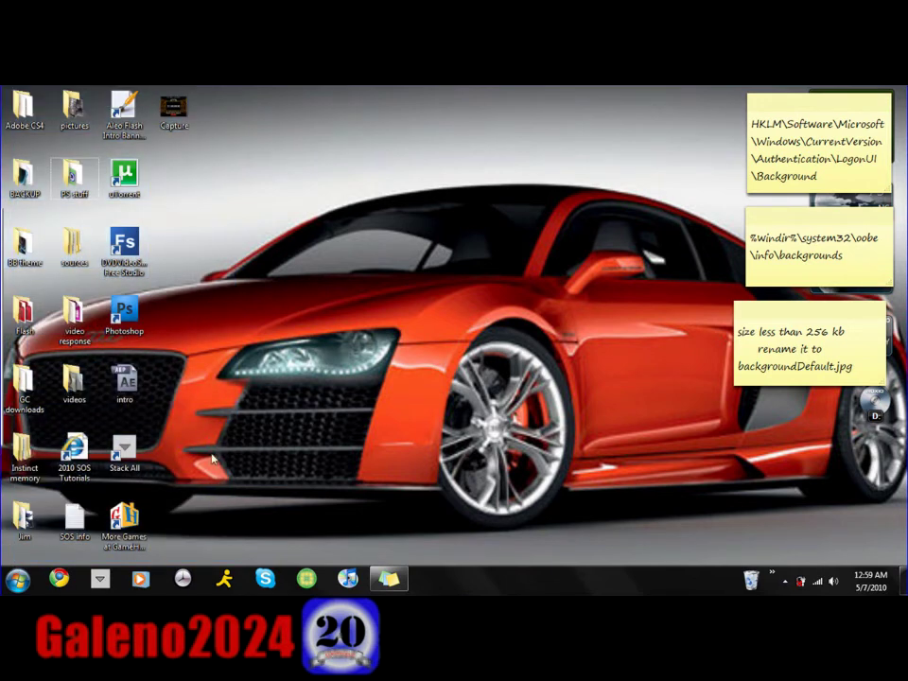
key("super")
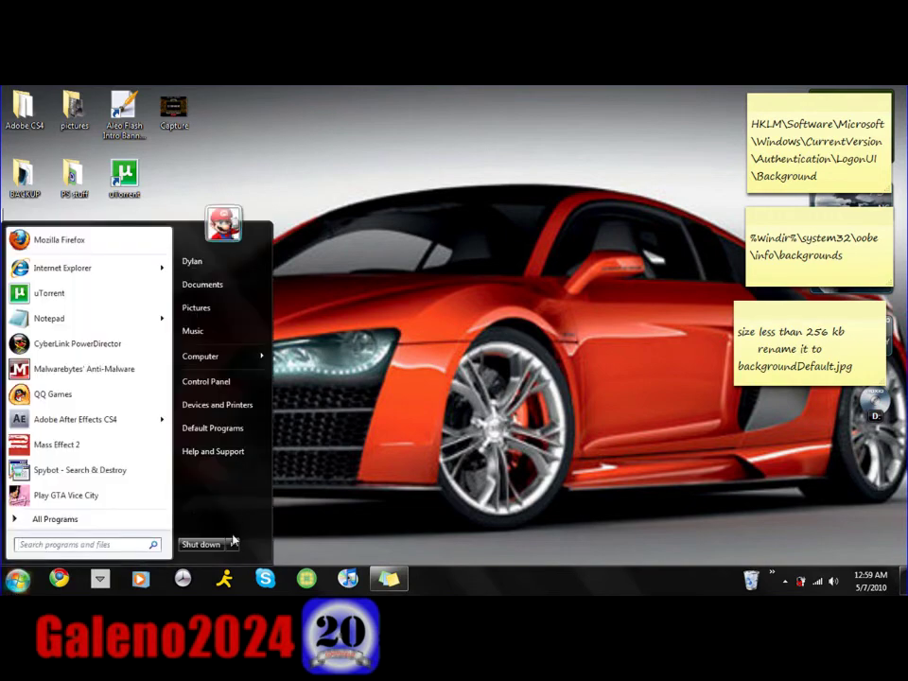
mouse_move(234, 540)
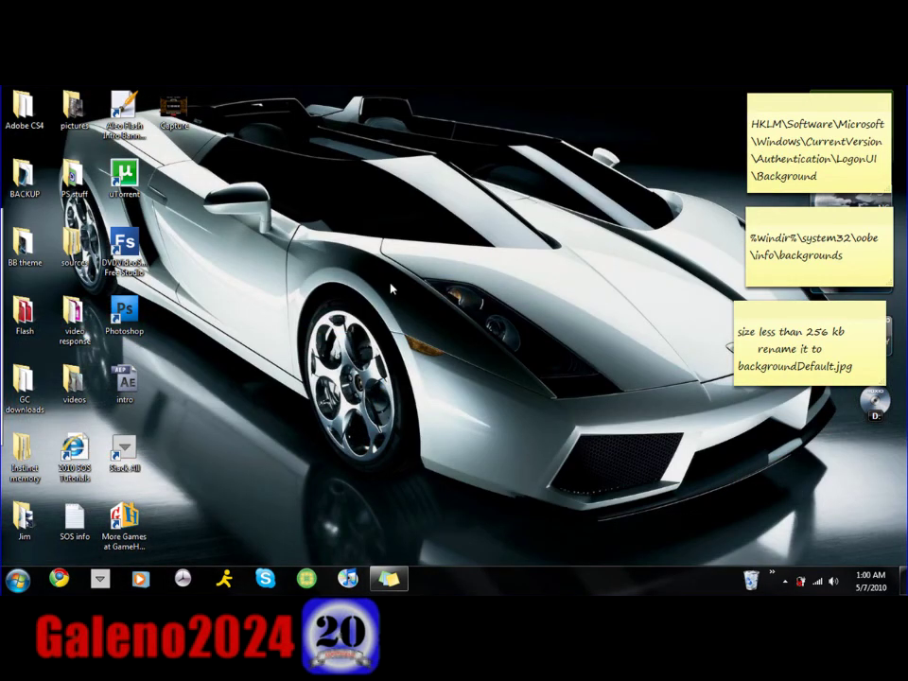
mouse_move(878, 96)
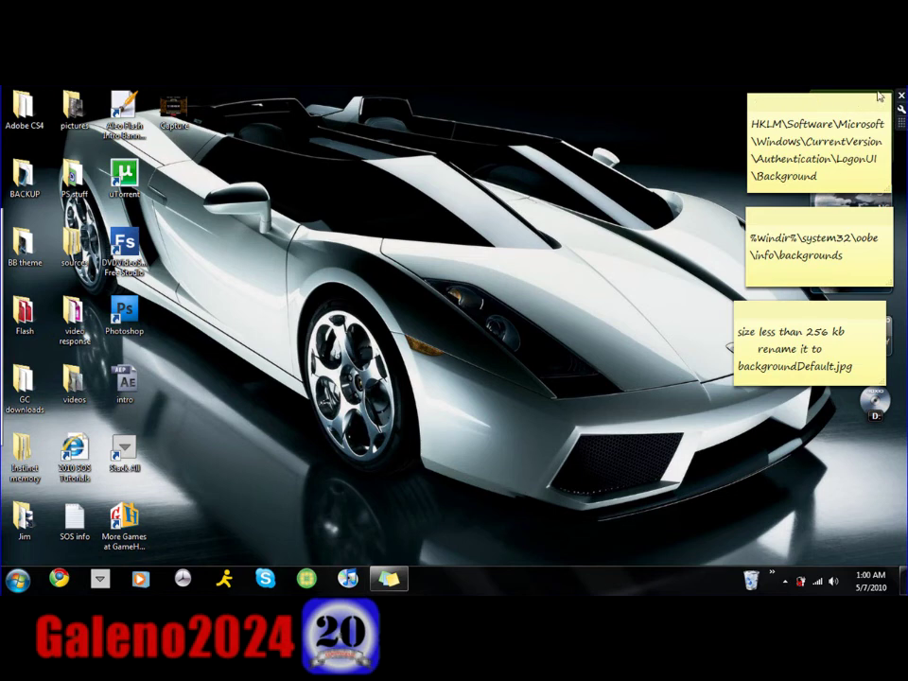